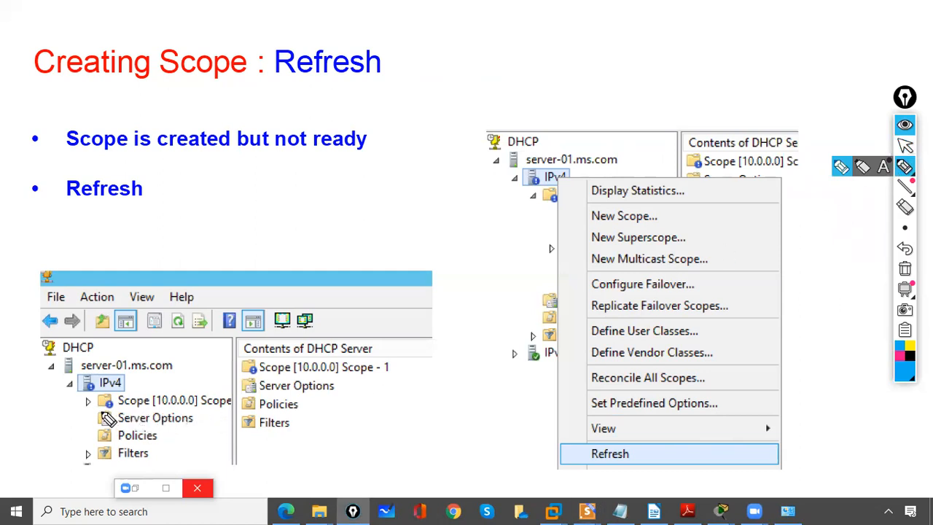
Step: Circle the scope's status icons in both panes of the Refresh slide's console screenshot with the pen, and clear the ink
drag(116, 405, 104, 408)
mouse_move(259, 368)
mouse_down()
mouse_move(264, 383)
mouse_move(243, 357)
mouse_up()
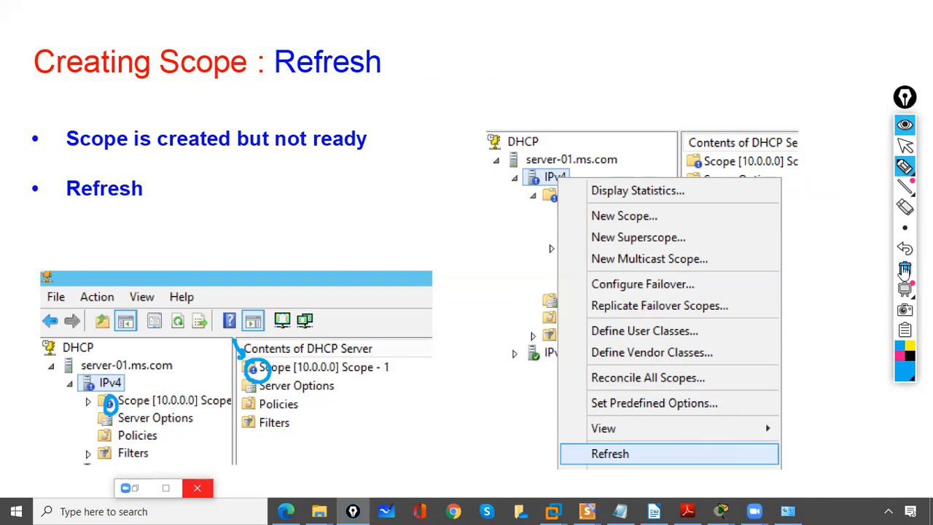
click(904, 269)
click(904, 145)
Step: Advance the slide show past the Options and address range slides to the empty Address Leases slide
click(782, 246)
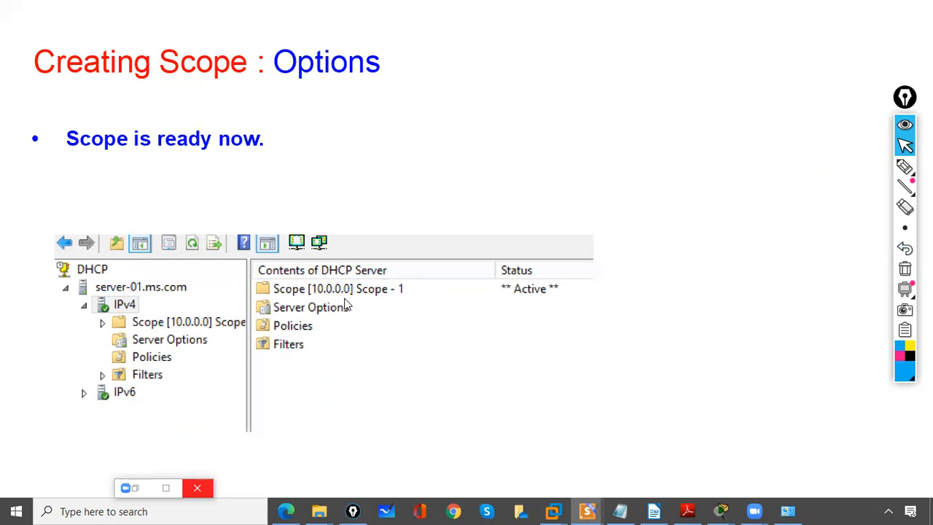
click(520, 340)
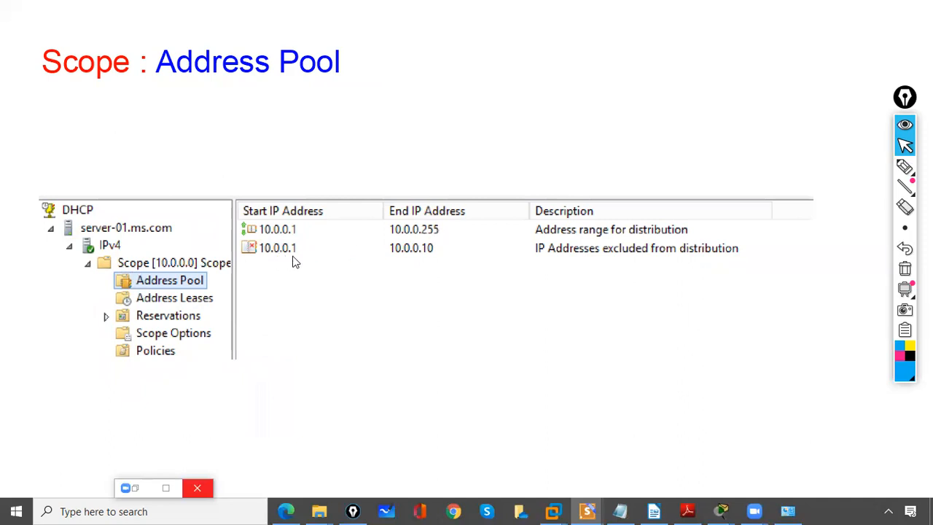
click(412, 274)
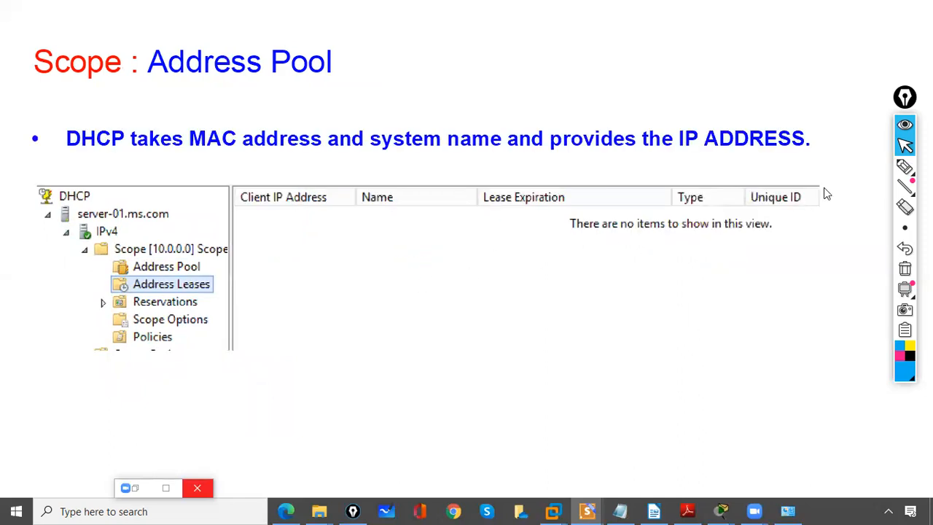
Step: Mark the Client IP Address and Unique ID columns with pen strokes and arrows, and clear the ink
click(903, 168)
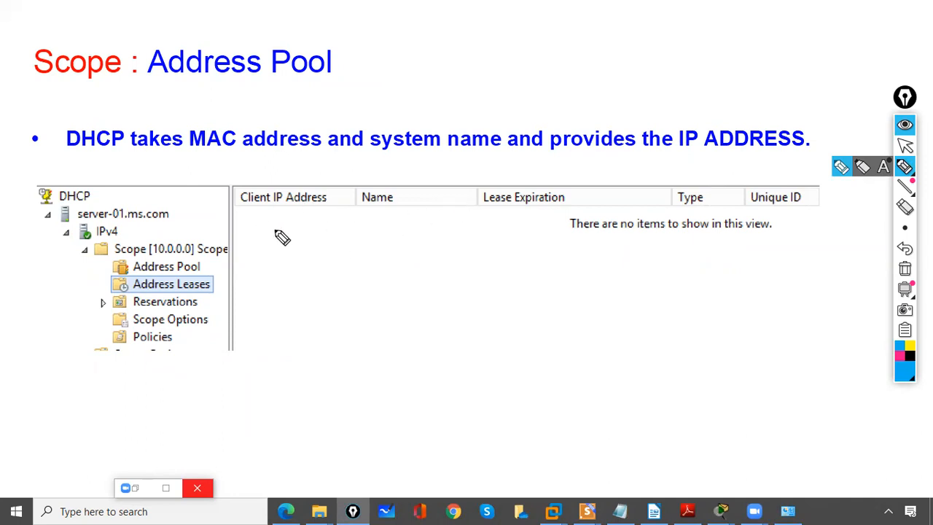
drag(242, 223, 278, 223)
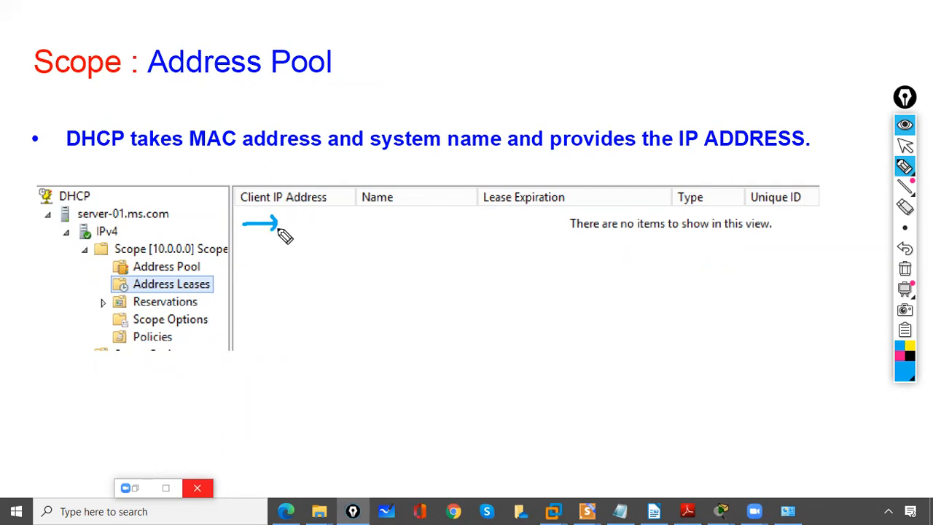
drag(237, 224, 291, 223)
drag(736, 222, 807, 220)
drag(751, 152, 762, 172)
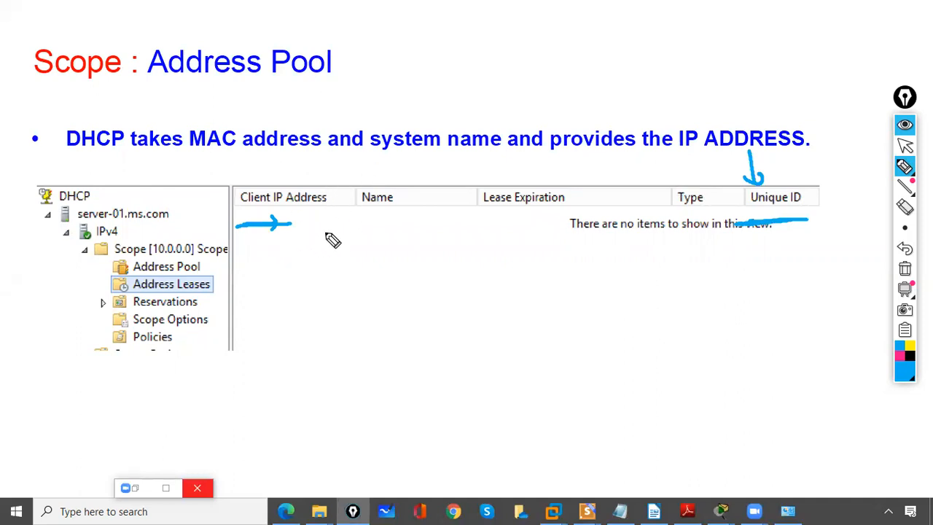
click(905, 268)
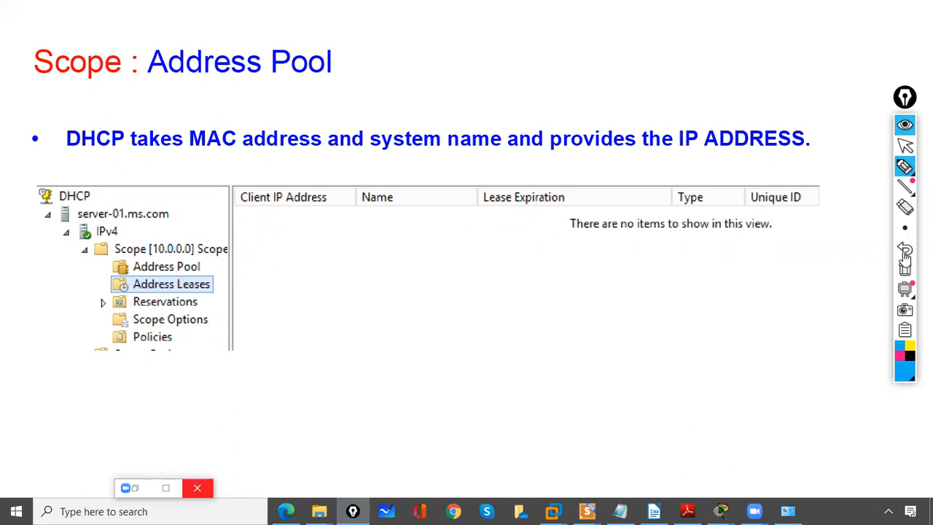
click(905, 146)
Step: Advance the slide show past the Reservations slide to the Scope Options slide
click(641, 299)
click(904, 166)
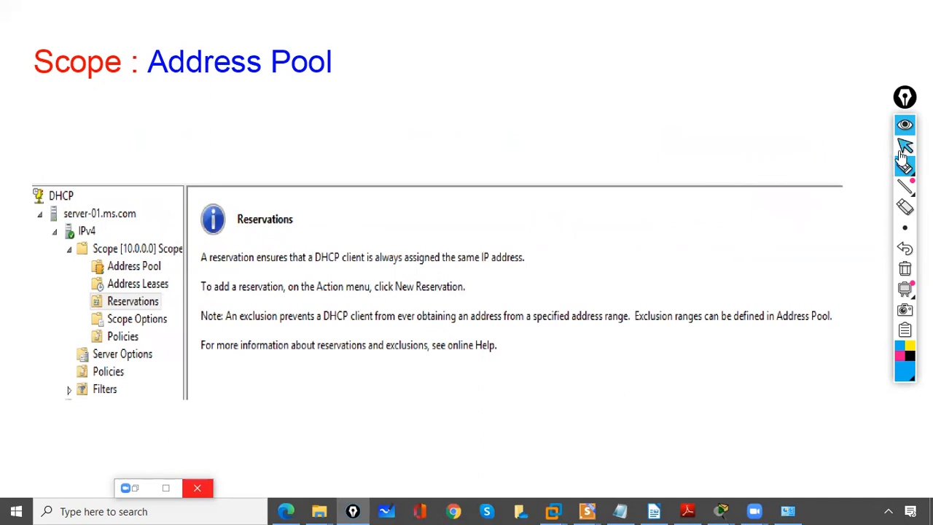
click(904, 147)
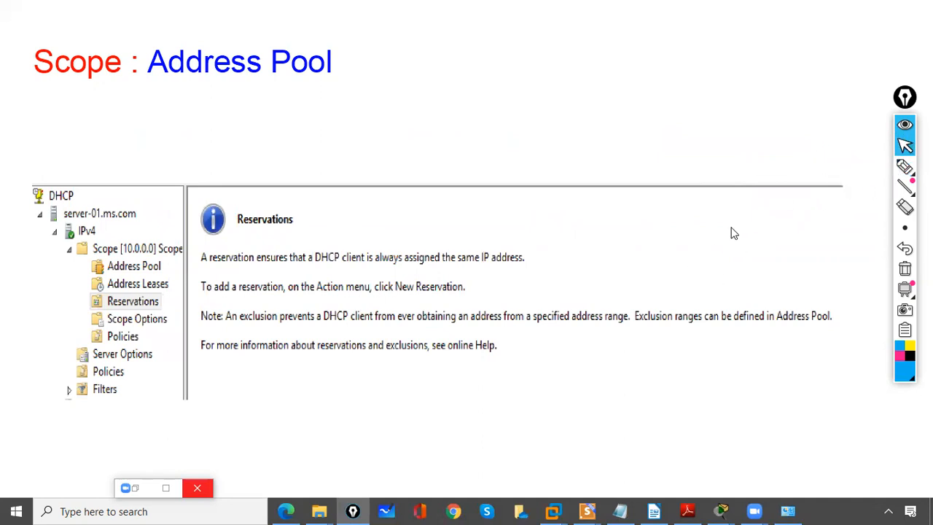
click(731, 234)
Step: Underline the router, DNS servers and domain name values and tick Scope Options with the pen, and clear the ink
click(904, 166)
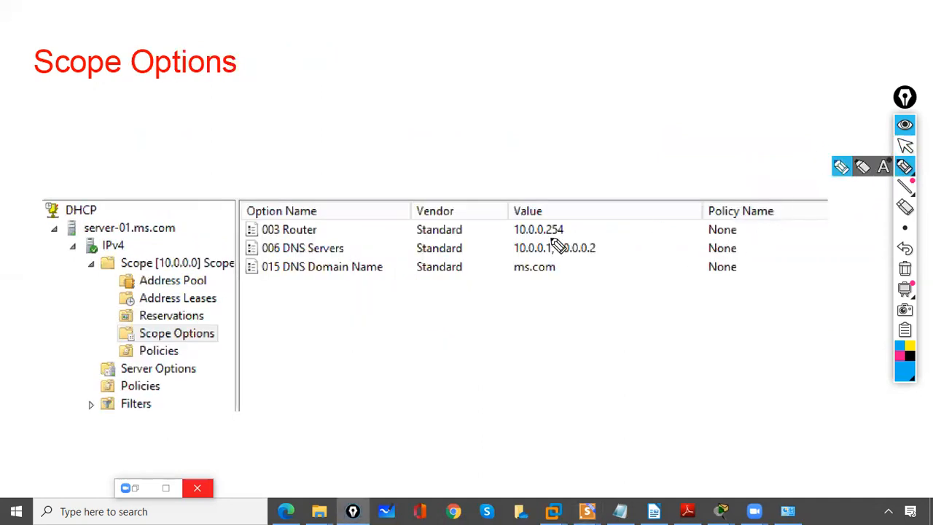
drag(514, 235, 565, 231)
drag(513, 253, 545, 253)
drag(576, 253, 602, 250)
drag(513, 279, 545, 276)
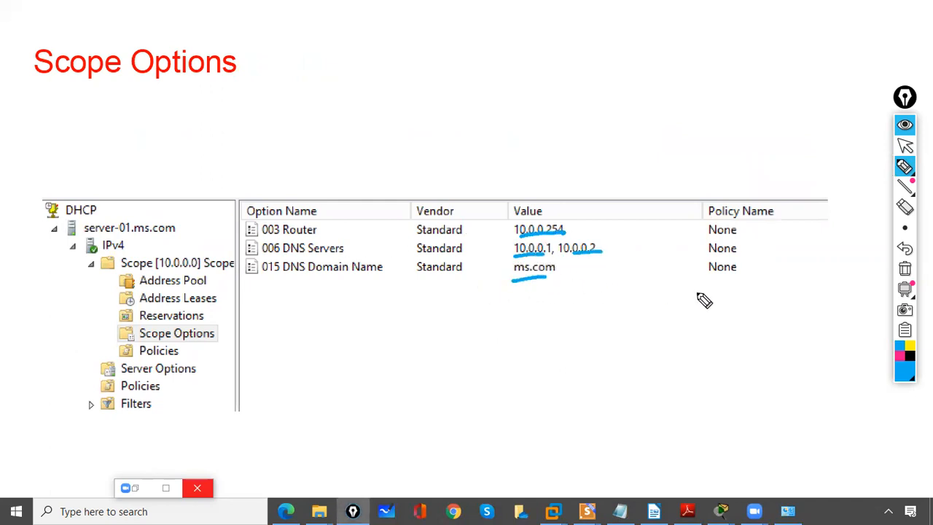
drag(116, 332, 155, 315)
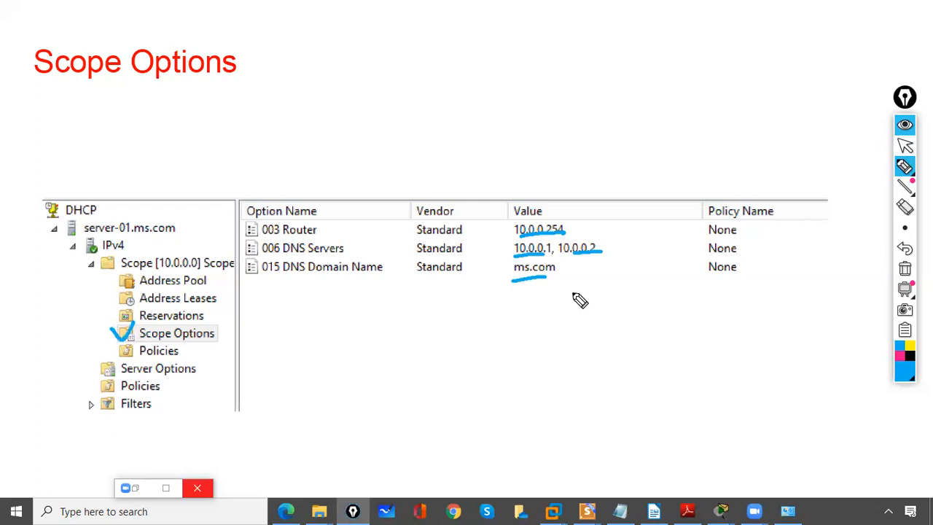
click(903, 268)
click(904, 146)
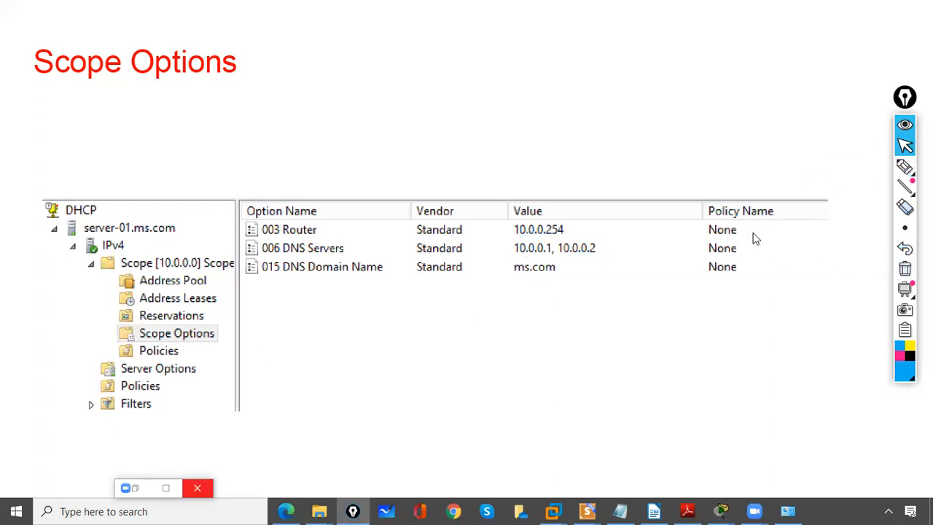
Step: Advance to the IPv4 properties slide and mark "Obtain an IP address automatically" with a circle and arrow, clearing the ink when finished
click(753, 232)
click(904, 166)
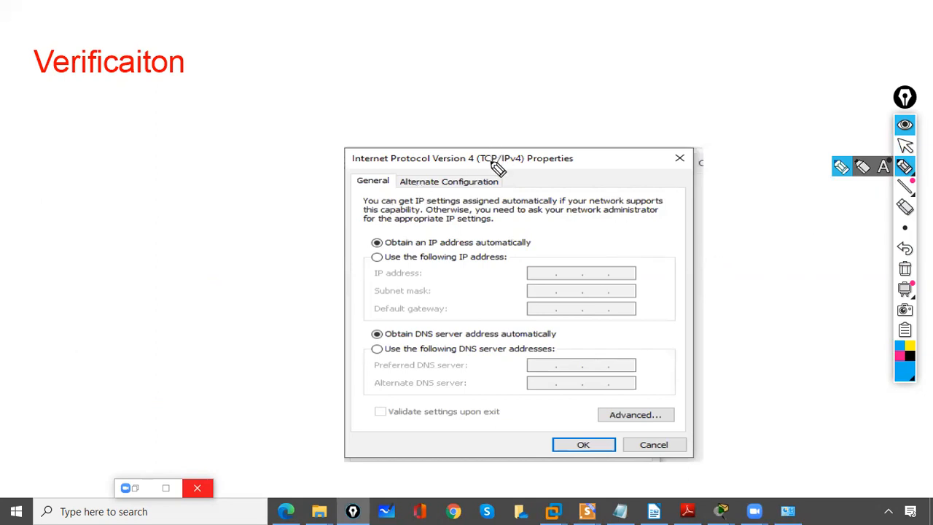
mouse_move(378, 245)
mouse_down()
mouse_move(368, 238)
mouse_move(378, 248)
mouse_up()
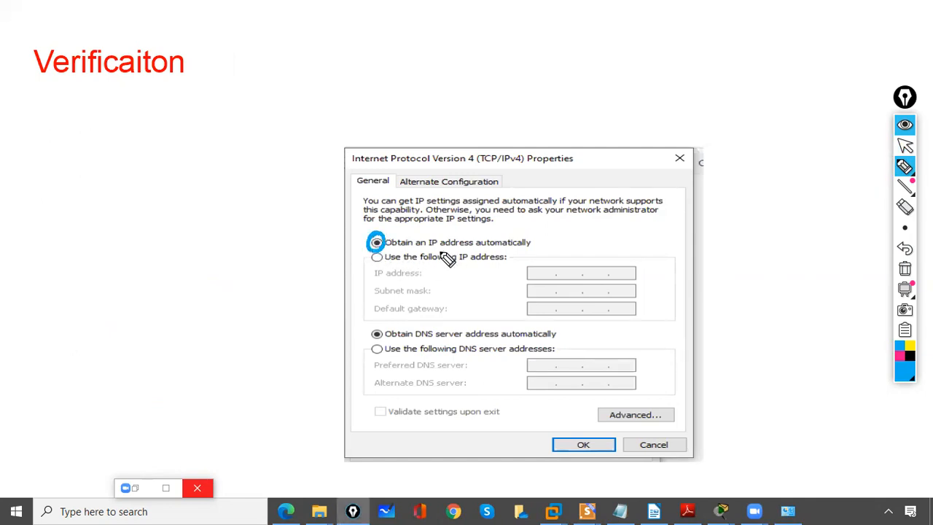
mouse_move(434, 208)
mouse_down()
mouse_move(447, 224)
mouse_move(457, 217)
mouse_up()
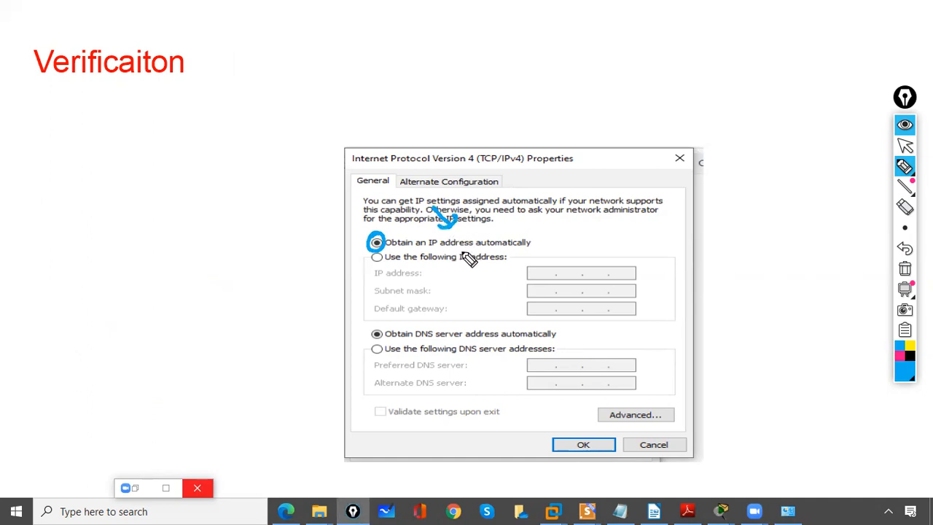
click(905, 269)
click(904, 145)
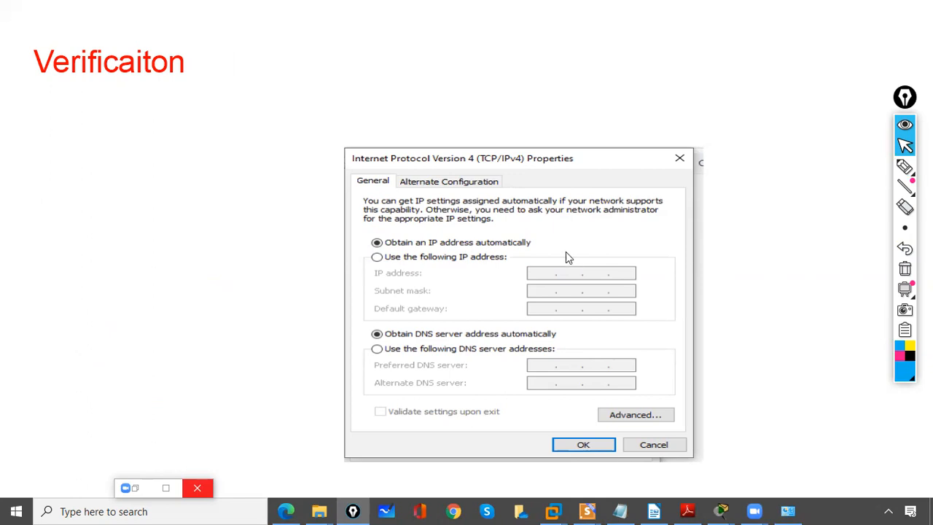
Step: Advance to the ipconfig slide, tick ipconfig /all and /release and underline the release command, clearing the ink when finished
click(525, 297)
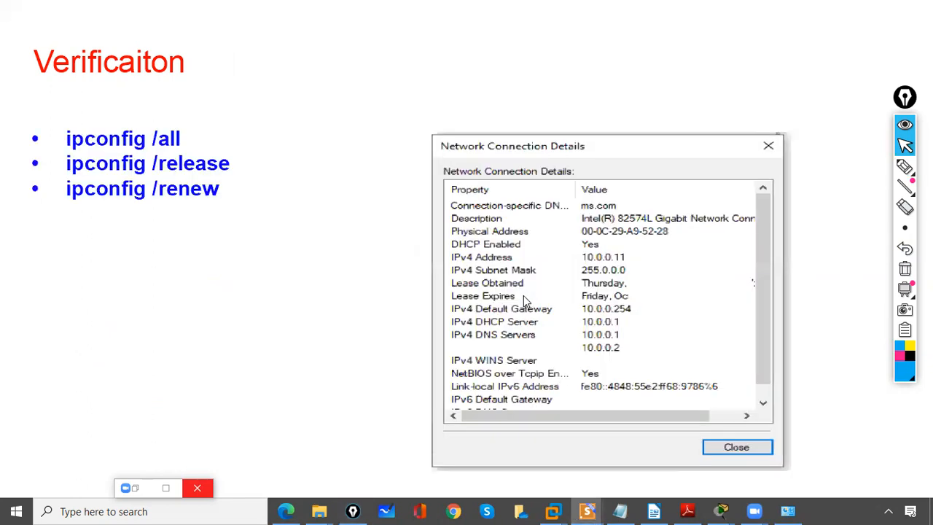
click(902, 168)
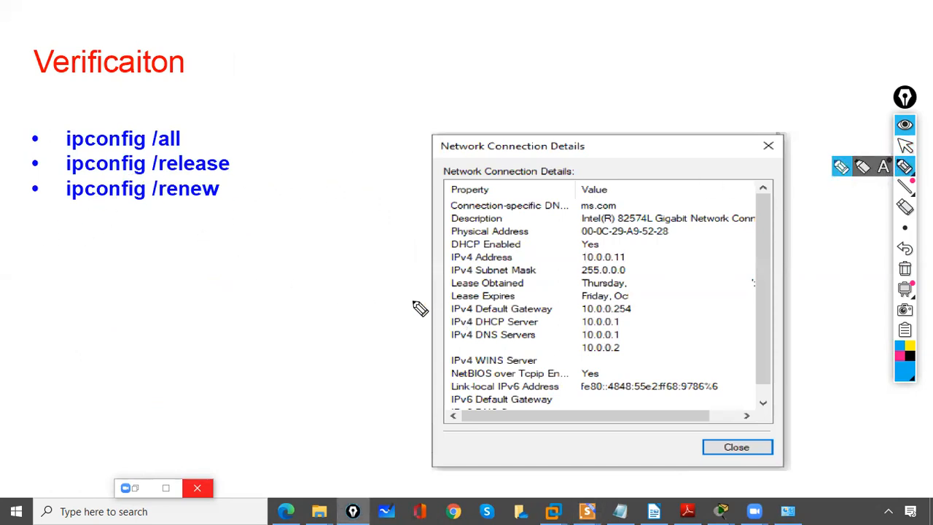
drag(27, 136, 48, 127)
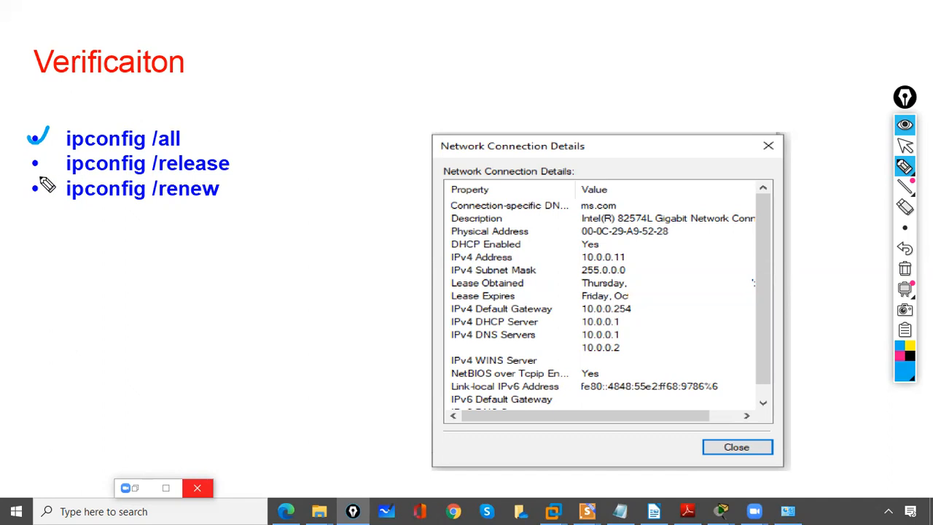
drag(32, 158, 48, 151)
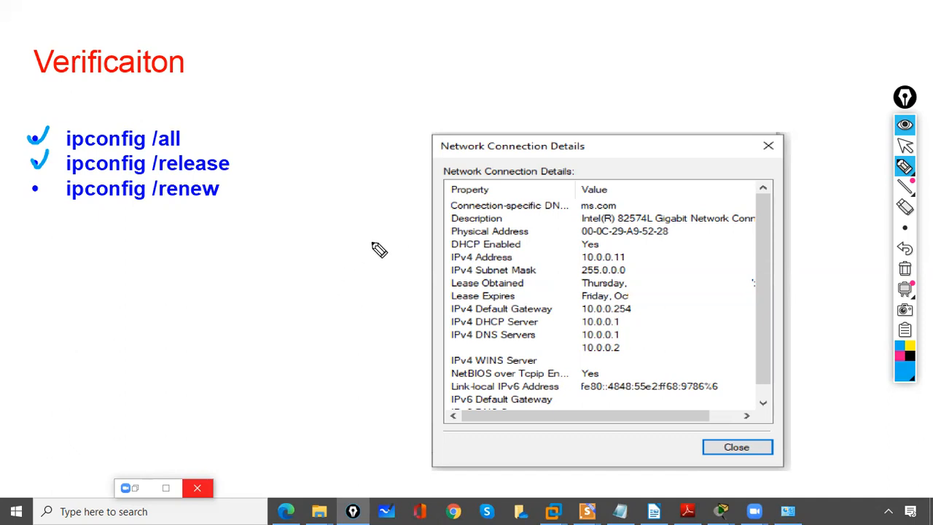
drag(68, 174, 228, 169)
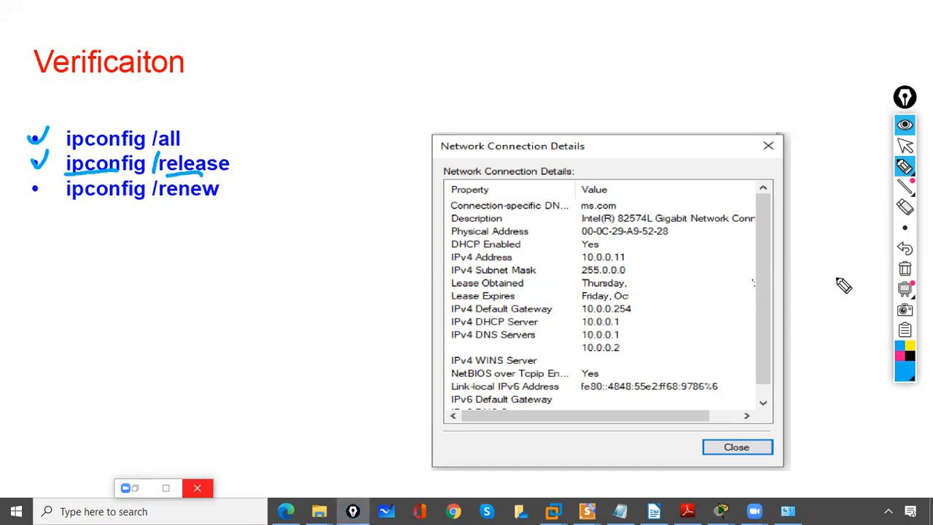
click(904, 270)
Step: Tick and underline the ipconfig /renew command with the pen, and clear the ink
drag(24, 187, 48, 182)
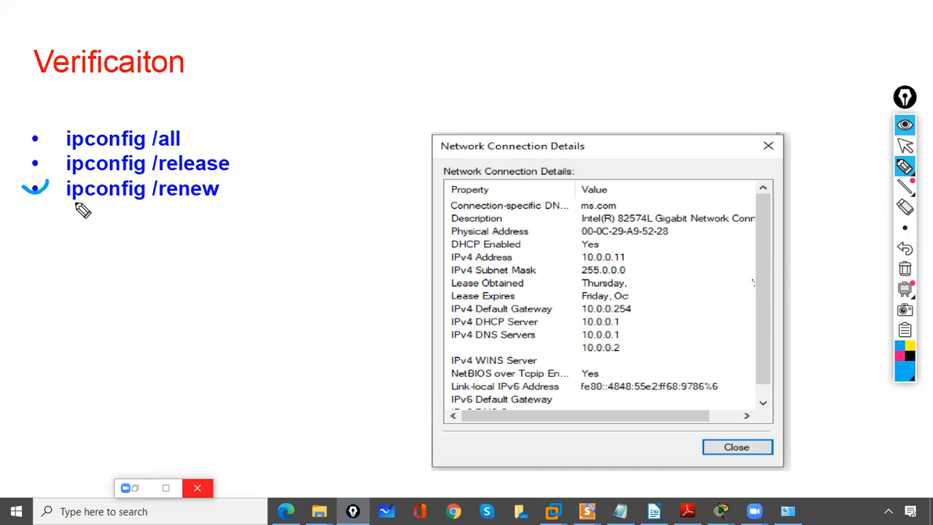
drag(67, 207, 218, 202)
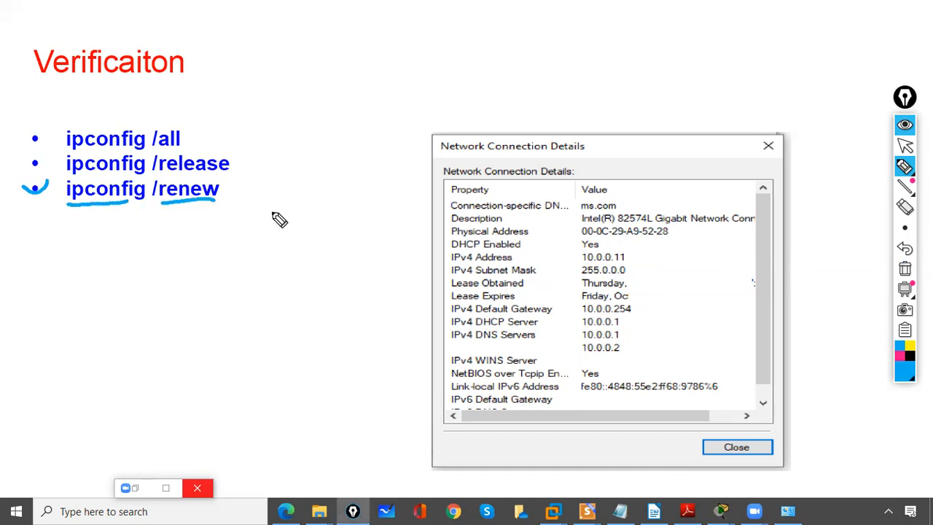
click(905, 269)
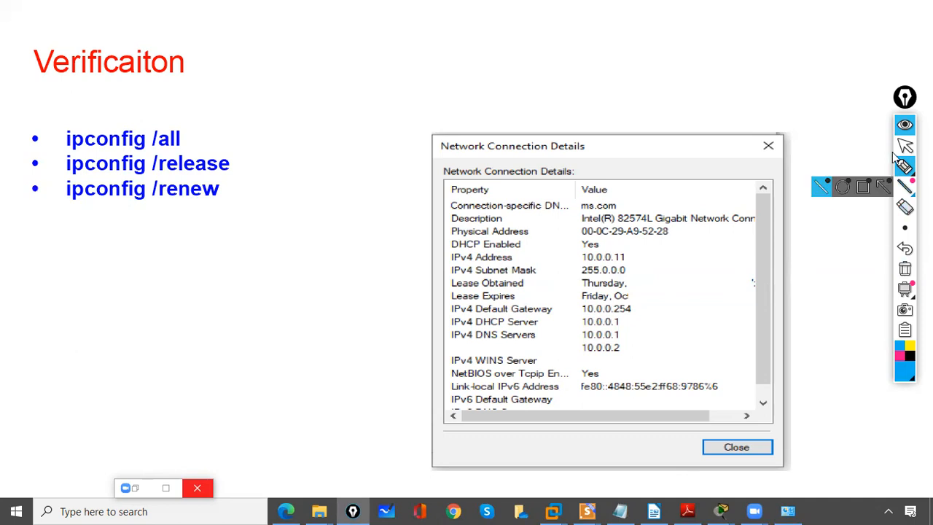
click(904, 145)
Step: Advance to the populated Address Leases slide and mark the client IP, Address Leases folder and unique ID, clearing the ink when finished
click(728, 245)
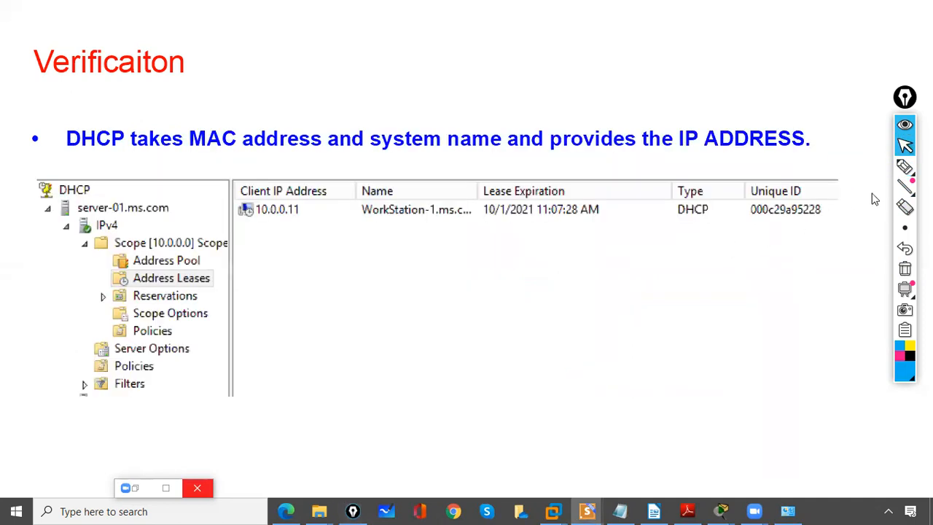
click(905, 166)
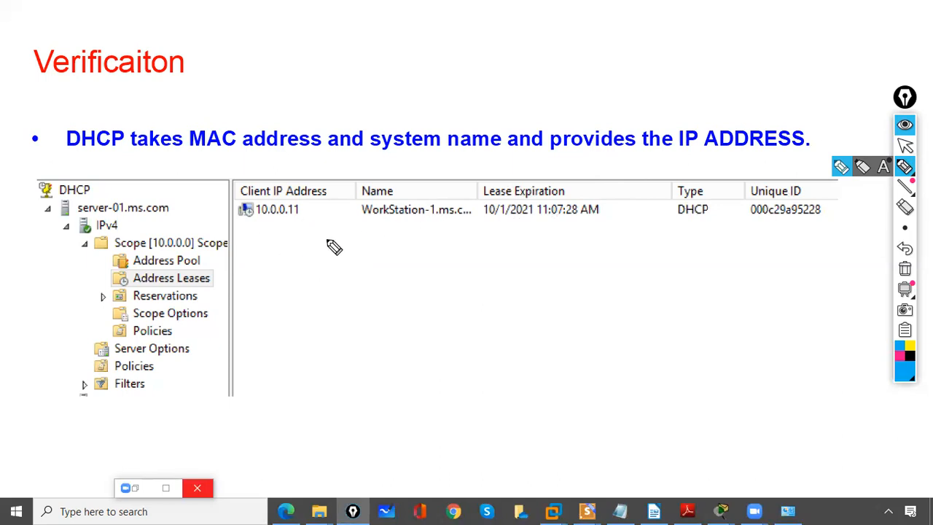
drag(260, 217, 299, 216)
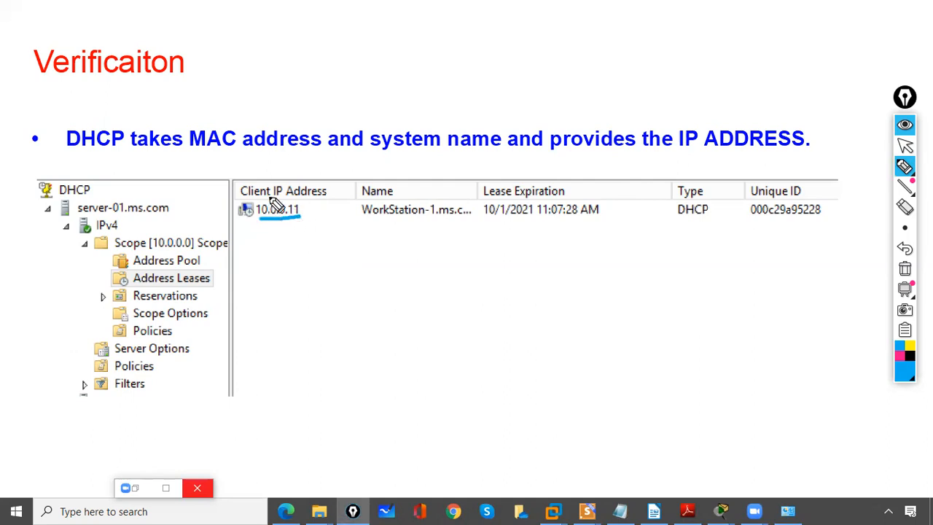
drag(262, 174, 281, 191)
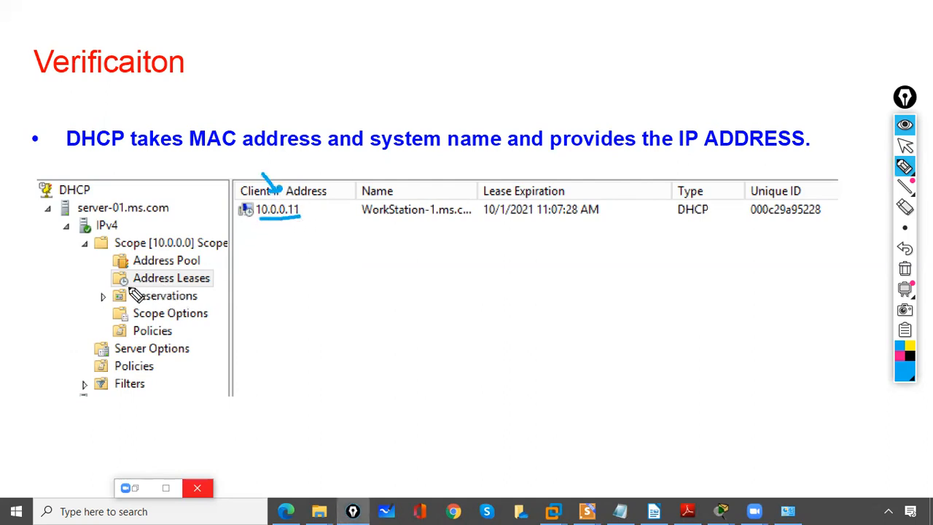
mouse_move(209, 264)
mouse_down()
mouse_move(223, 276)
mouse_move(214, 286)
mouse_move(128, 275)
mouse_up()
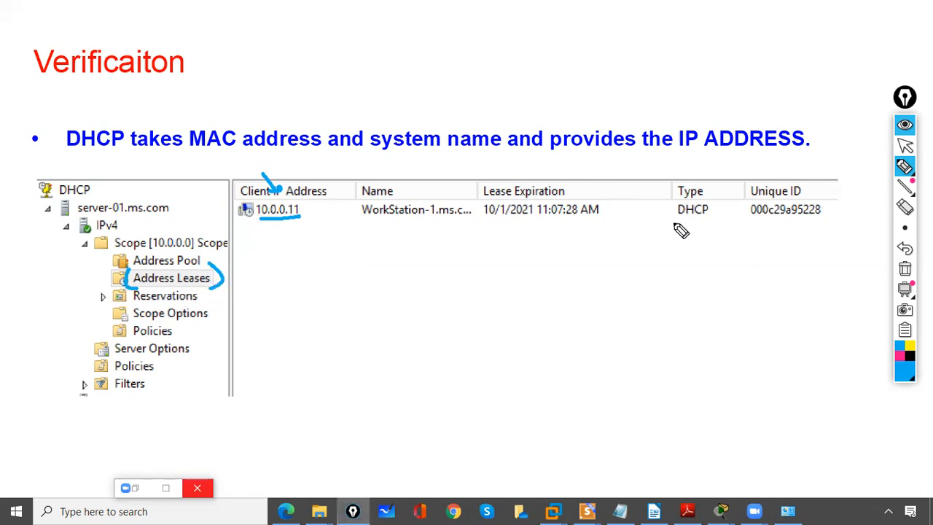
drag(743, 193, 754, 222)
drag(822, 194, 809, 225)
click(904, 268)
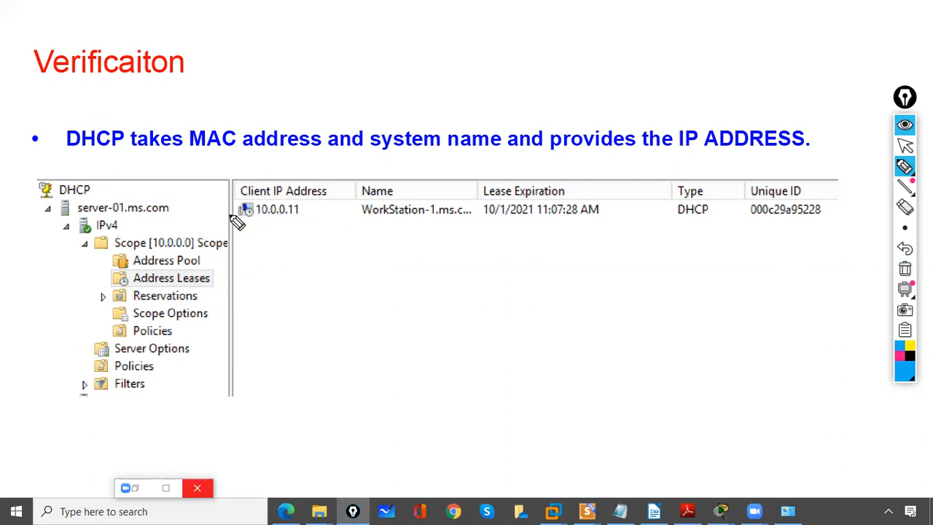
Step: Draw a column of short dashes below the leased client IP address to represent further leases, and clear the ink
drag(242, 239, 282, 233)
mouse_move(255, 258)
mouse_down()
mouse_move(281, 252)
mouse_move(287, 272)
mouse_up()
mouse_move(263, 294)
mouse_down()
mouse_move(291, 289)
mouse_move(295, 310)
mouse_up()
mouse_move(269, 343)
mouse_down()
mouse_move(298, 341)
mouse_move(299, 376)
mouse_up()
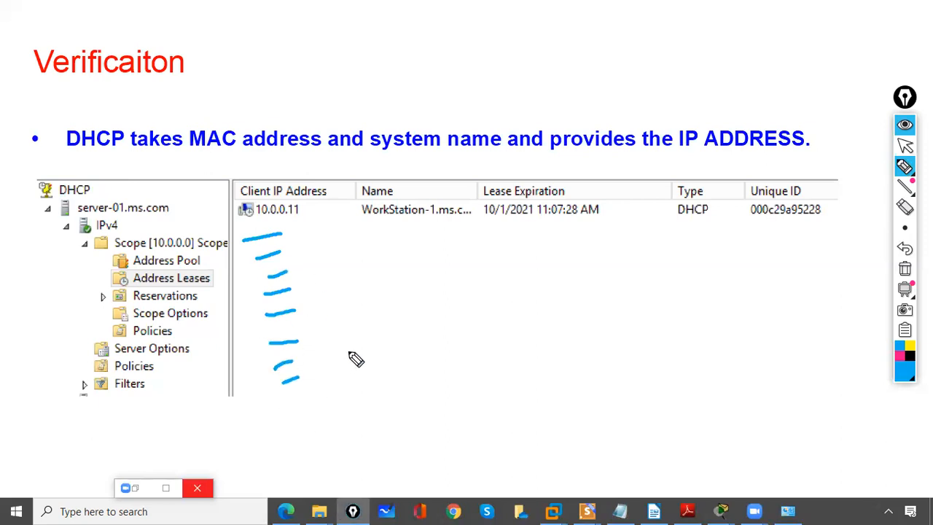
click(904, 268)
Step: Put the pen away and advance past the last slide to end the slide show and return to the presentation editor
click(904, 146)
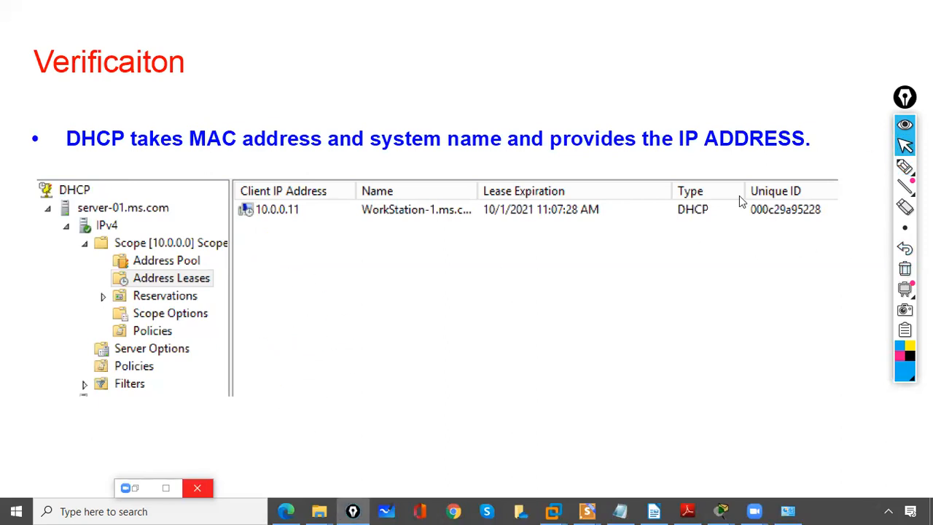
click(580, 292)
click(592, 293)
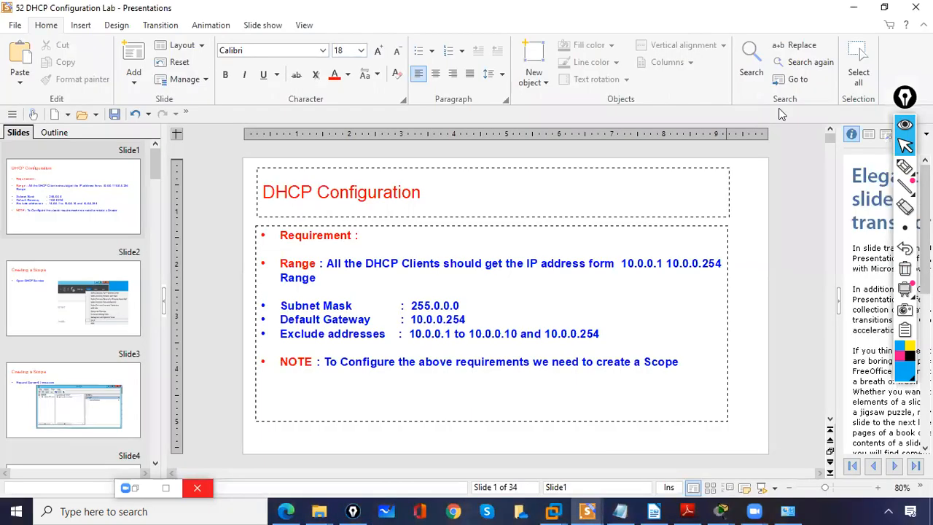
Step: Switch to the DHCP SERVER virtual machine in VMware Workstation, sign in with the administrator password, and dismiss the Windows Admin Center notice
click(853, 7)
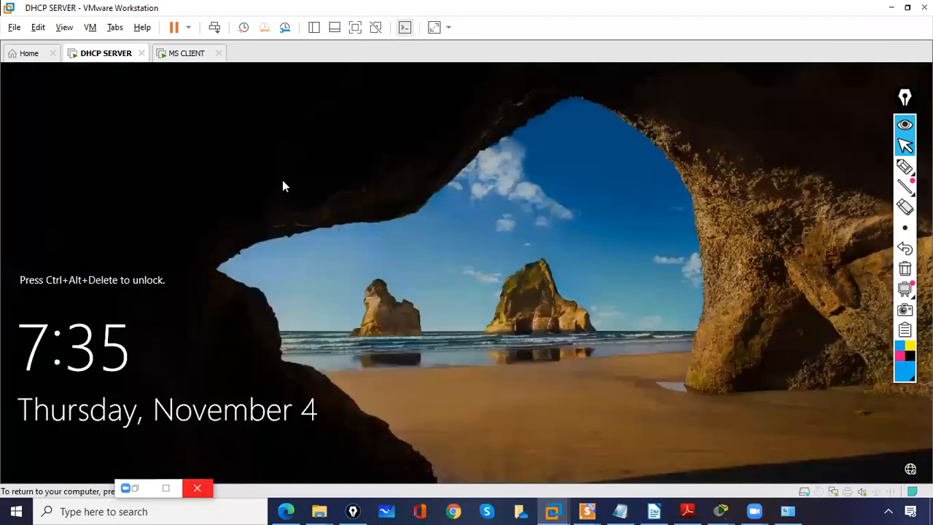
click(214, 29)
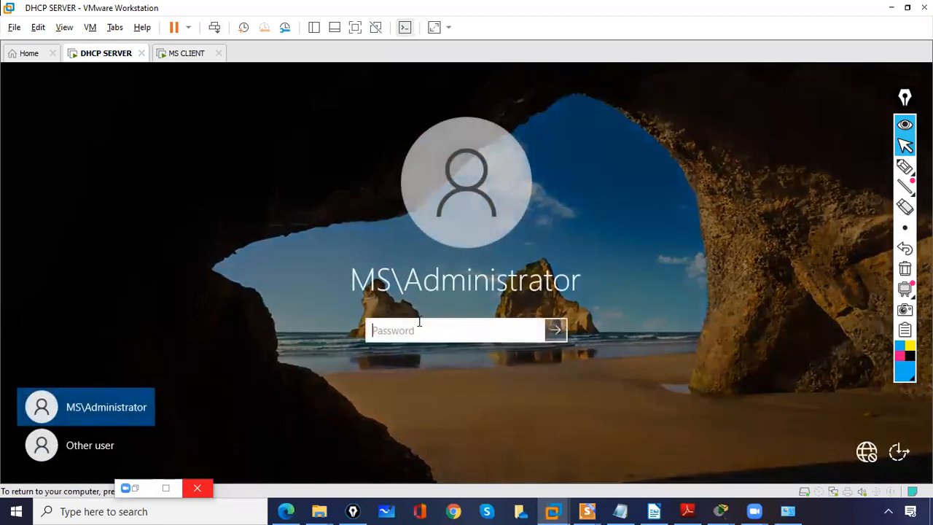
text(P)
key(Return)
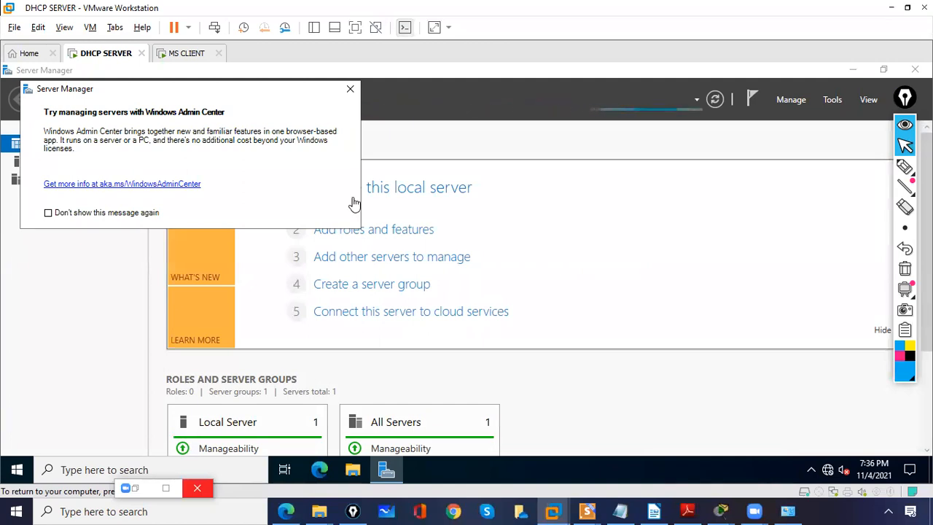
click(350, 88)
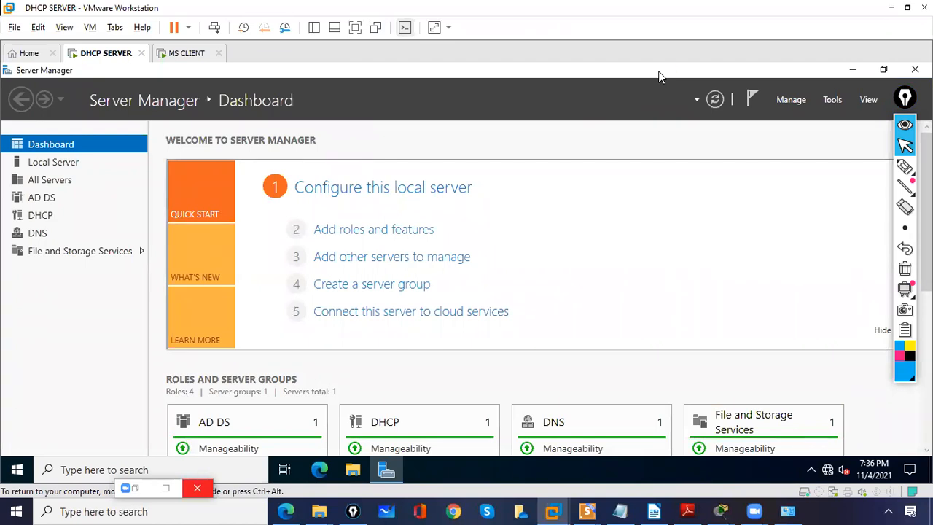
Step: Open the DHCP console from Server Manager, maximize it, and expand the server-01.ms.com node
click(830, 101)
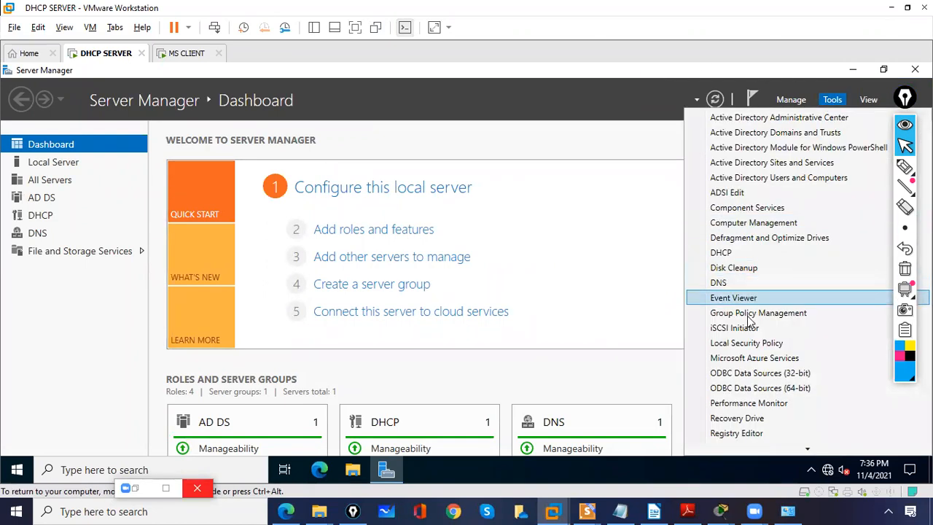
click(735, 255)
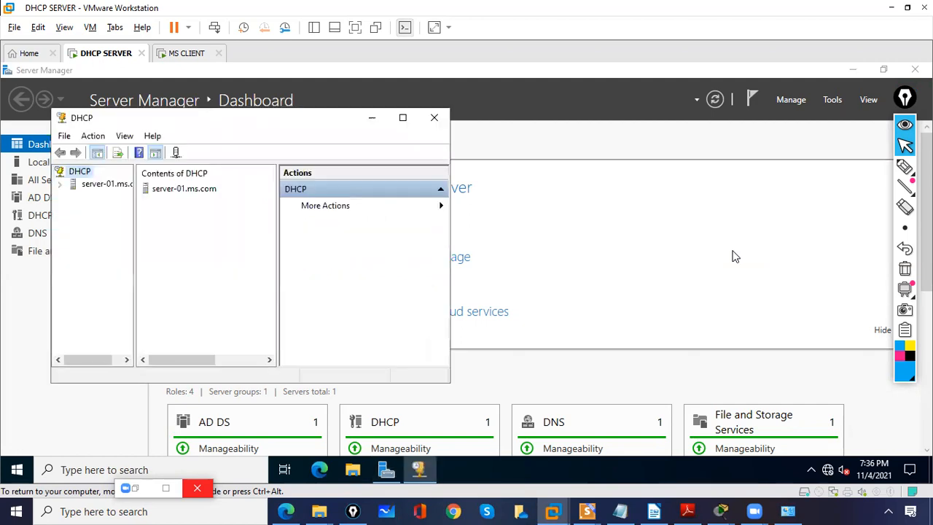
click(403, 118)
click(9, 135)
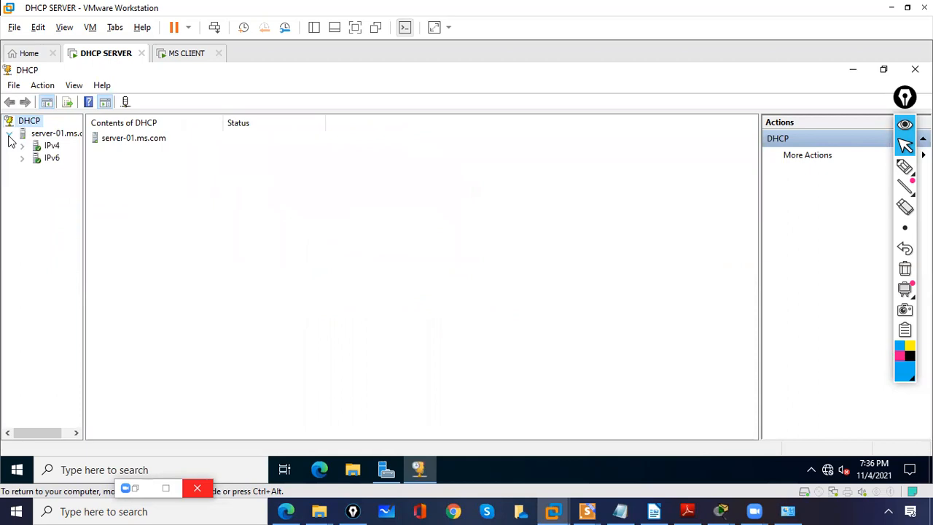
Step: Start a new scope under IPv4 and name it "Scope -1"
click(52, 148)
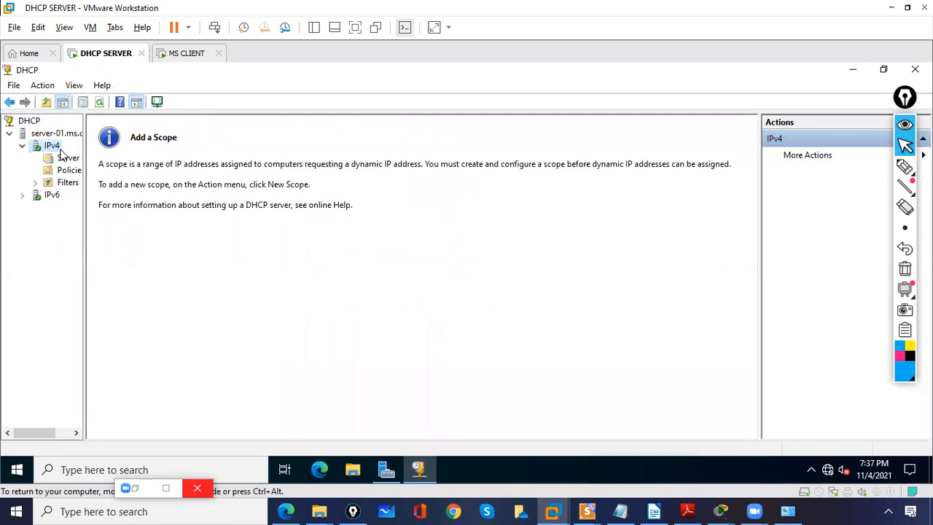
right_click(63, 153)
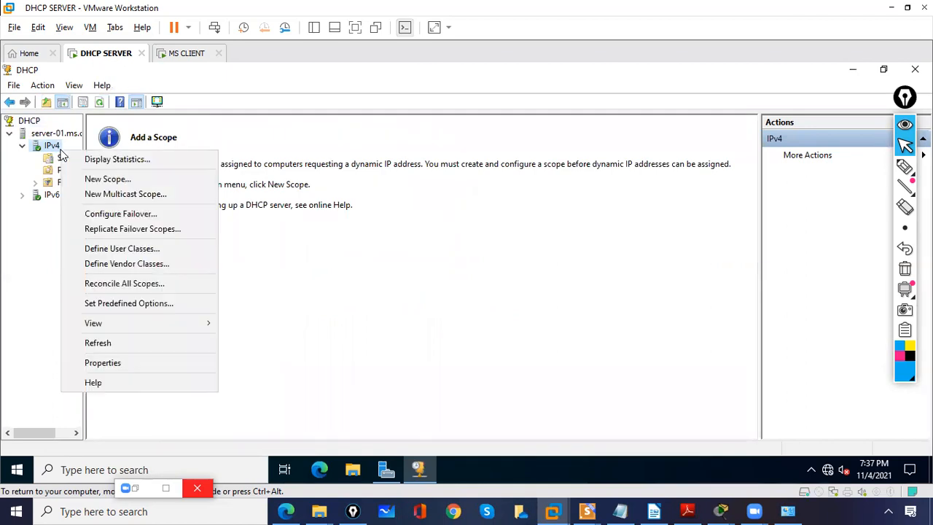
click(92, 182)
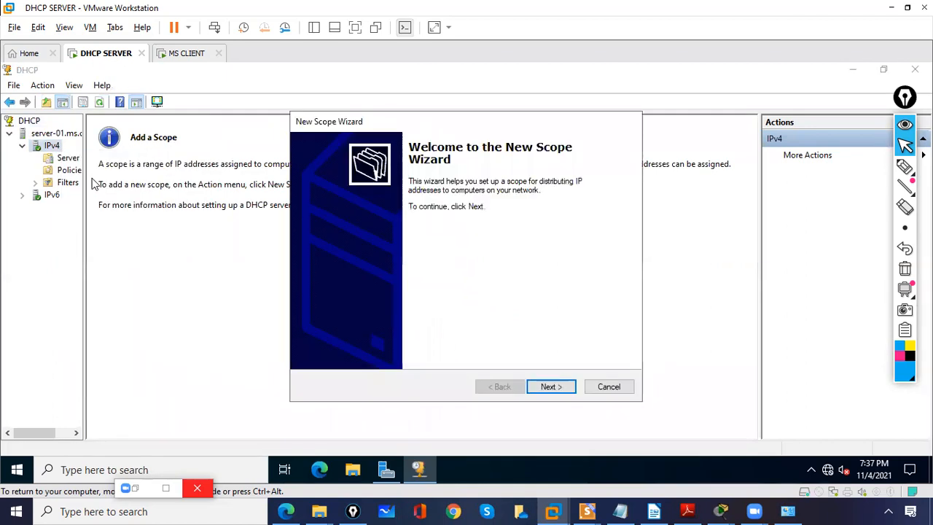
click(548, 388)
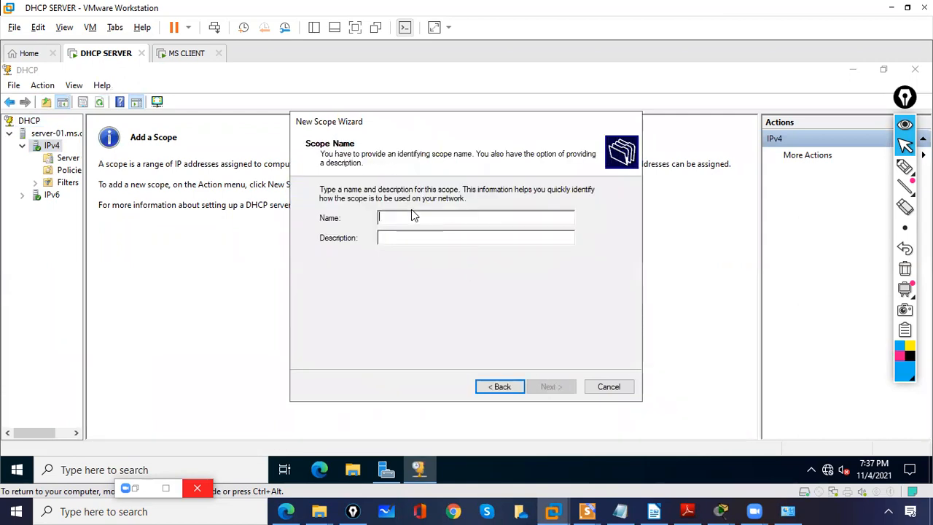
text(Sc)
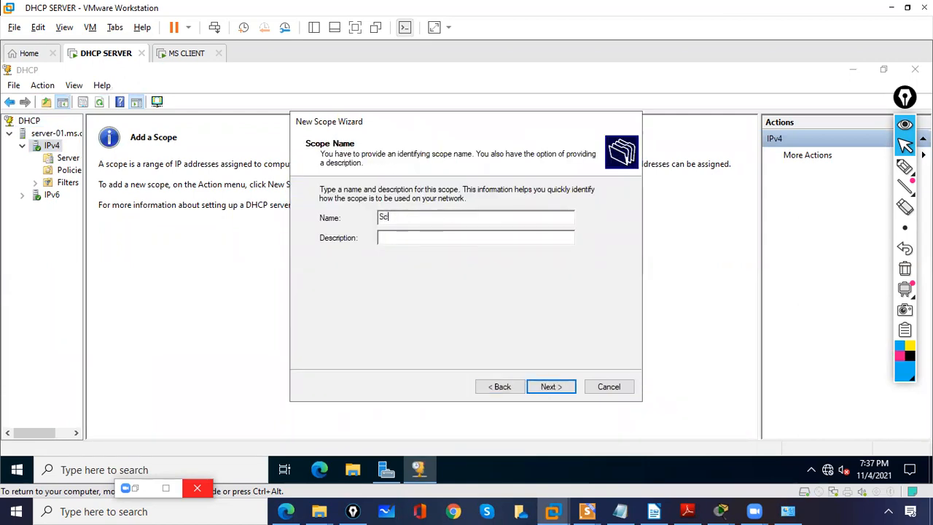
text(ope -1)
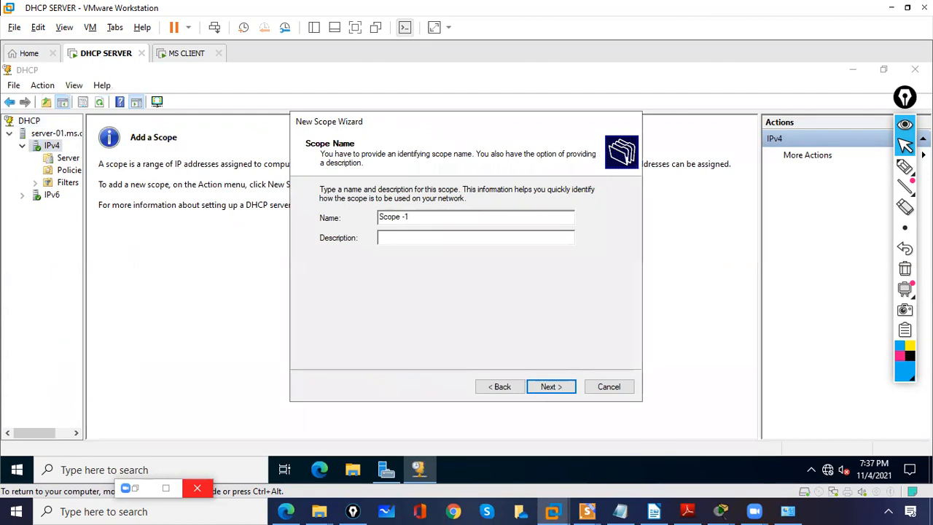
click(553, 387)
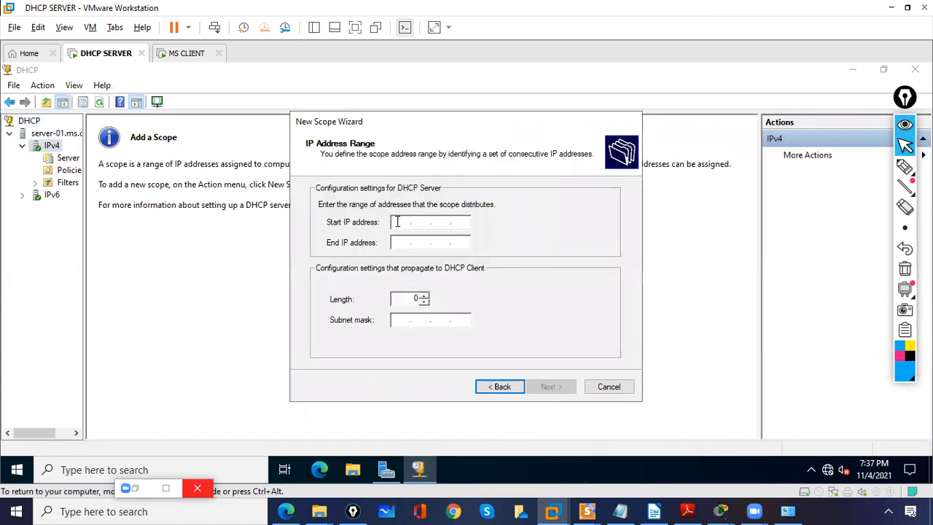
Step: Set the scope's address range from 10.0.0.1 to 10.0.0.255, keeping the subnet mask 255.0.0.0
text(10.0.0.1)
key(Tab)
text(10 )
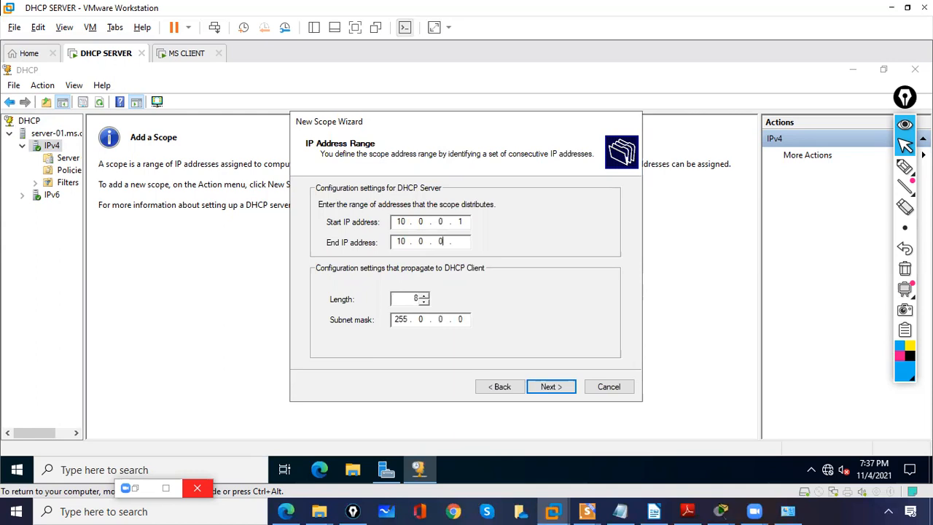
text(. 0 . 0 . 255)
click(552, 387)
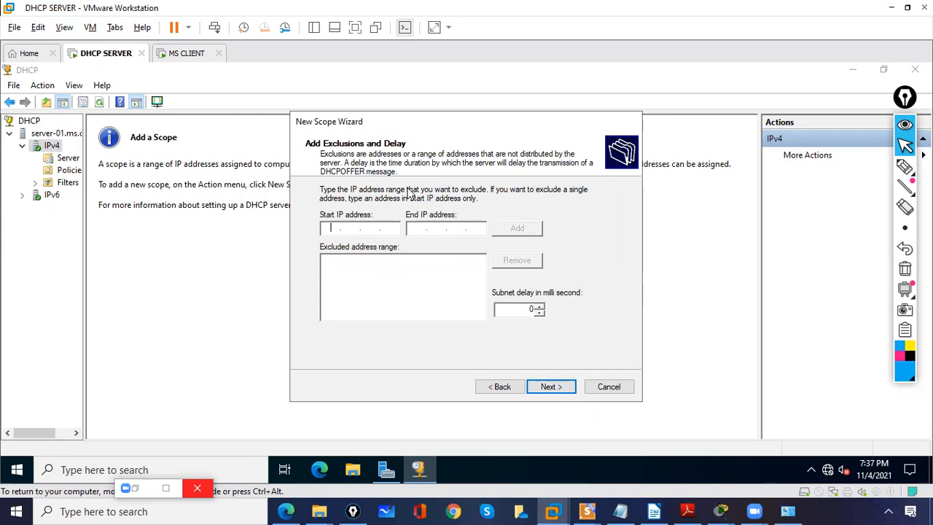
Step: Exclude the range 10.0.0.1 to 10.0.0.10 and the single address 10.0.0.255 from the scope
click(329, 228)
text(10.0.0.25)
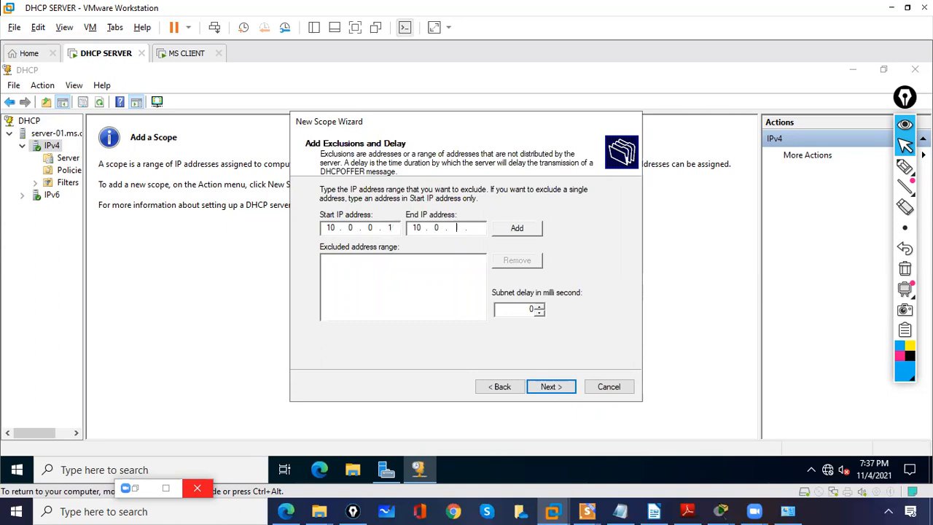
click(510, 231)
text(10.0.0.25)
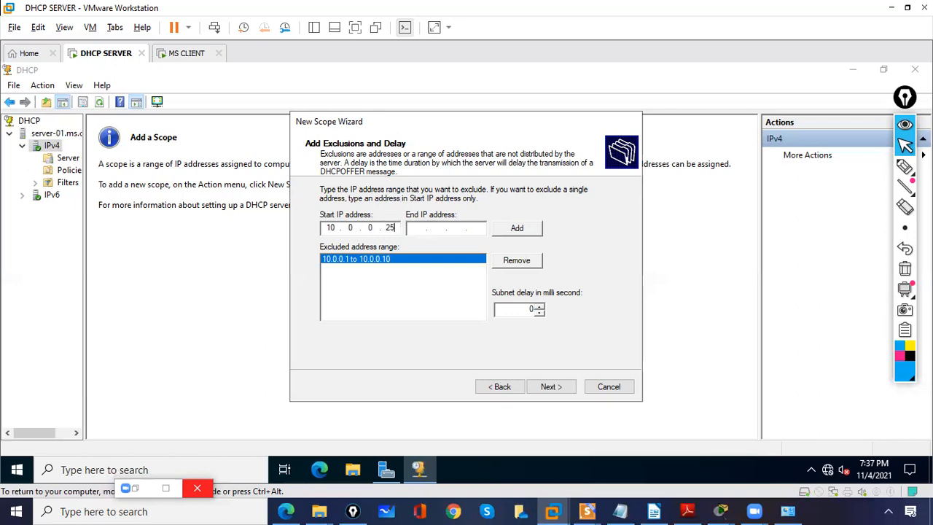
text(5)
click(501, 231)
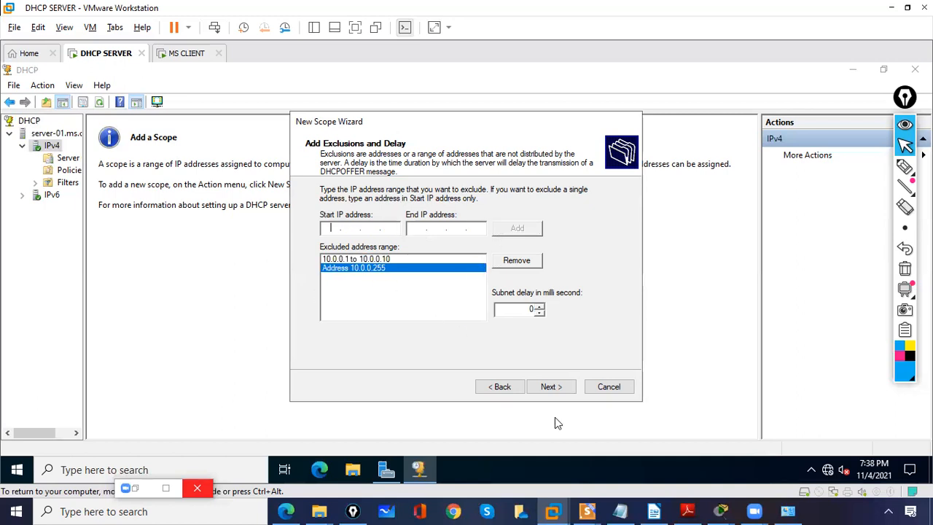
click(550, 387)
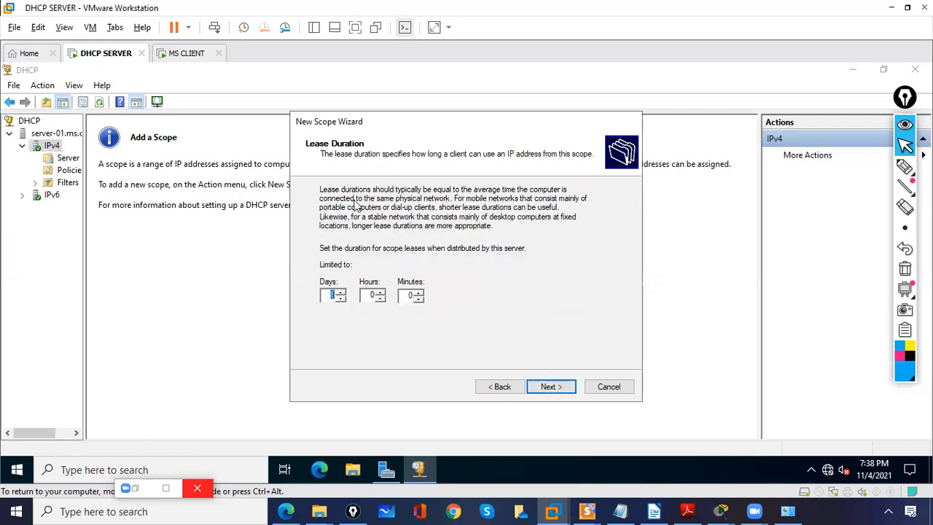
Step: Keep the default lease duration, and configure the DHCP options now with 10.0.0.255 as the router (default gateway)
click(558, 392)
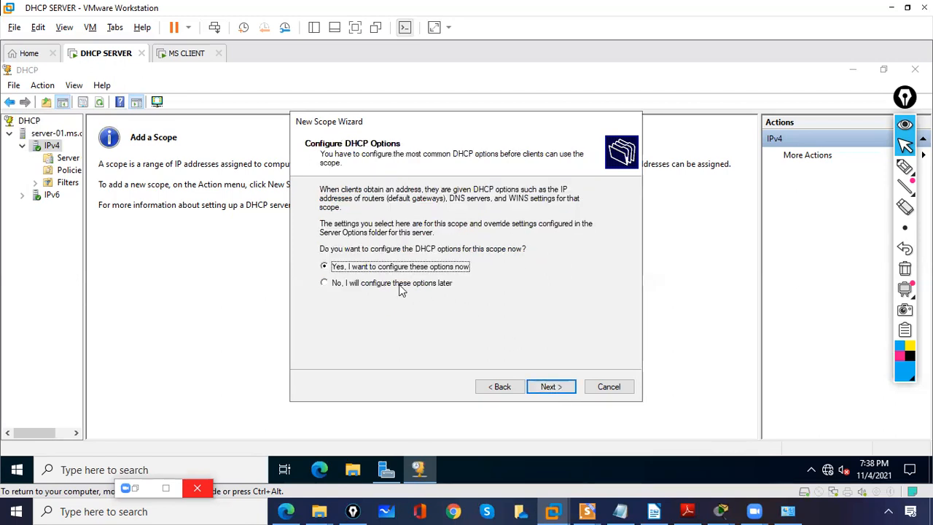
click(552, 388)
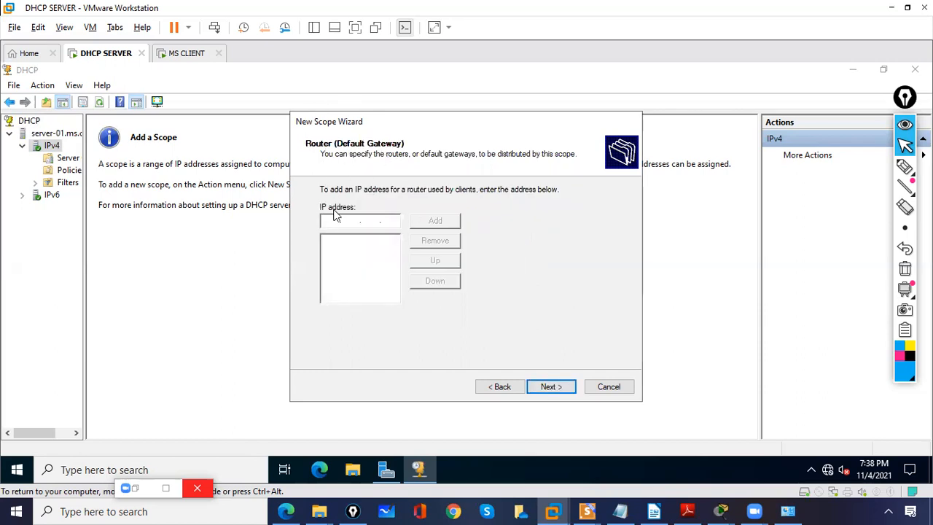
text(1)
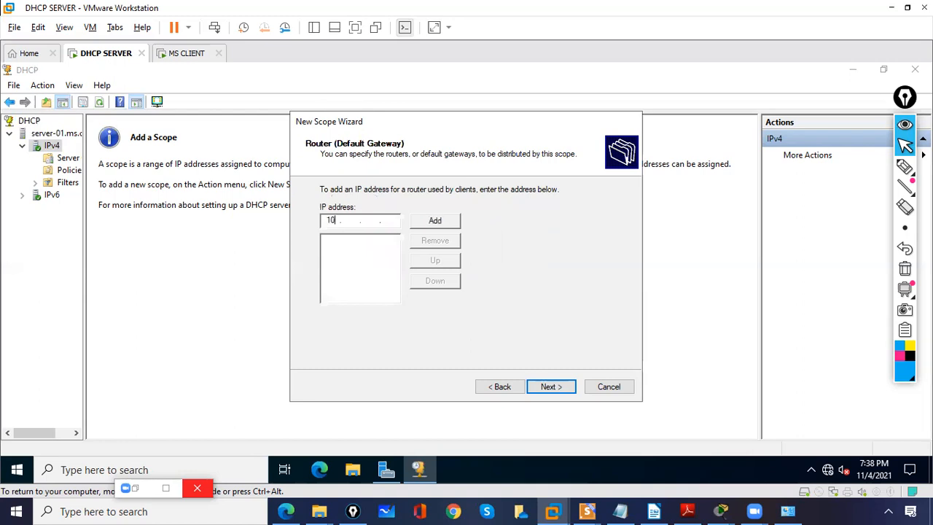
text(0.0.0.255)
click(448, 222)
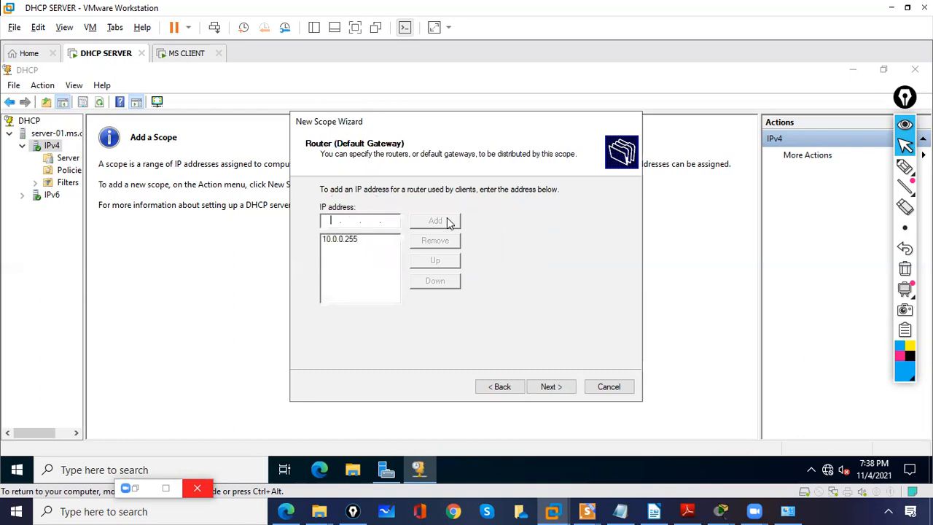
click(552, 387)
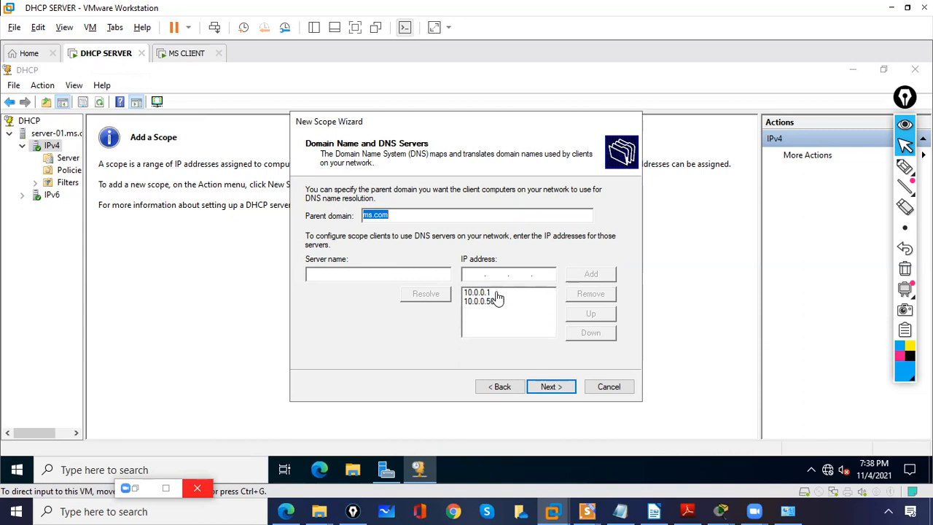
Step: Accept the ms.com domain and DNS servers, leave WINS empty, and finish the wizard with the scope activated
click(551, 387)
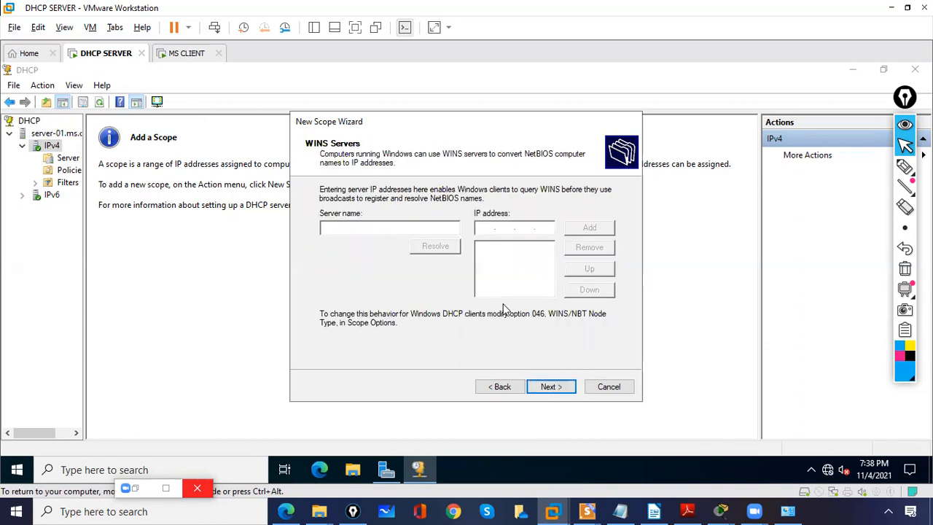
click(543, 388)
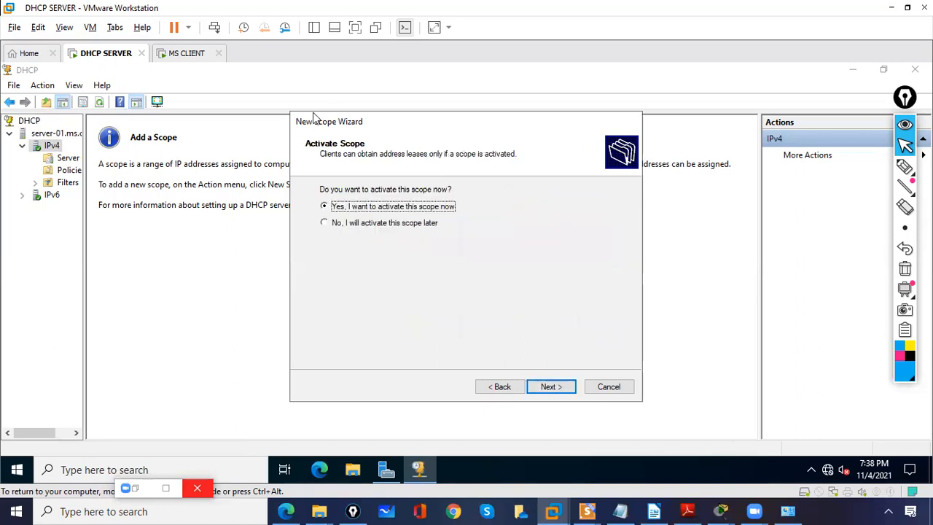
click(550, 388)
click(550, 388)
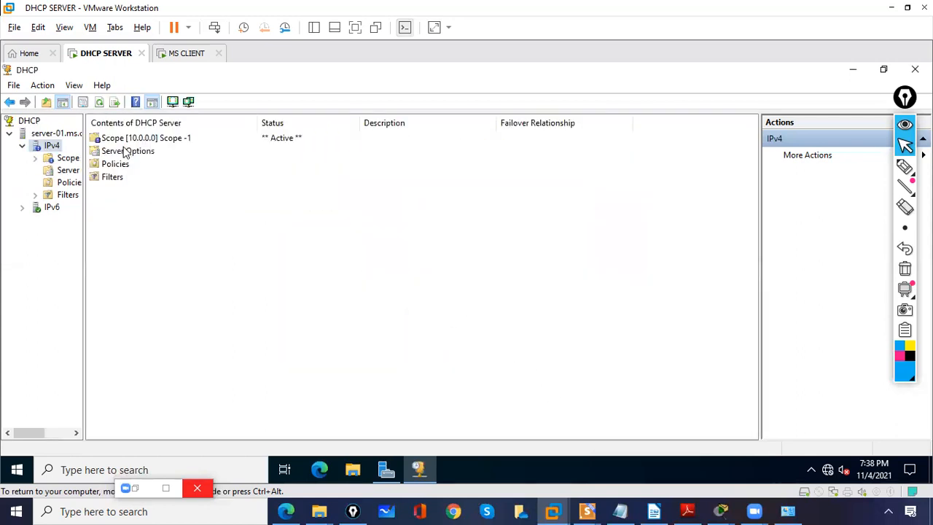
Step: Refresh the list of IPv4 contents in the DHCP console
click(125, 142)
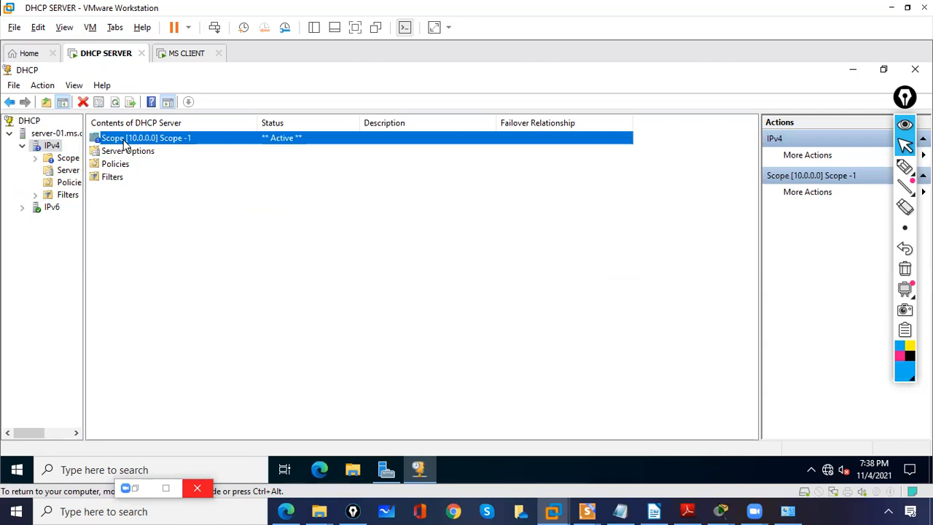
right_click(161, 266)
click(182, 268)
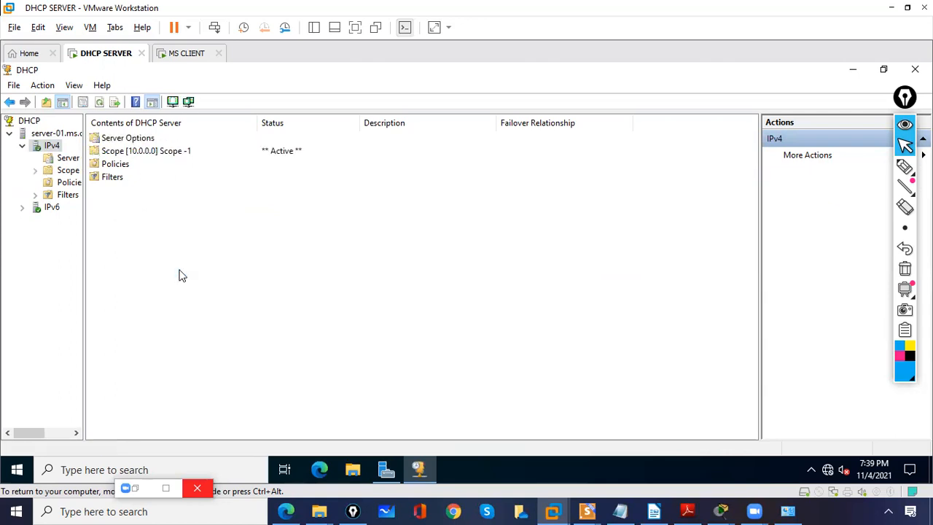
Step: Widen the console tree so the full node names show, and view Server Options under IPv4
click(126, 140)
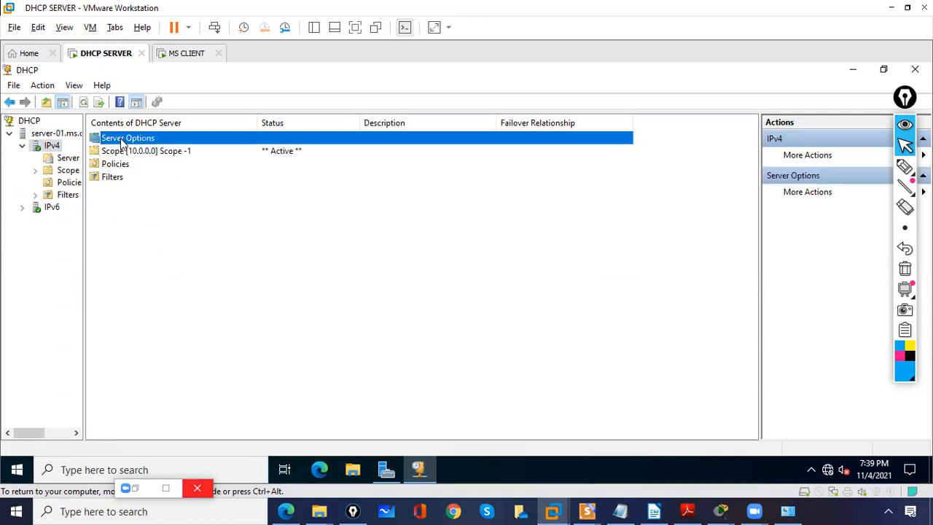
drag(84, 177, 167, 182)
click(83, 159)
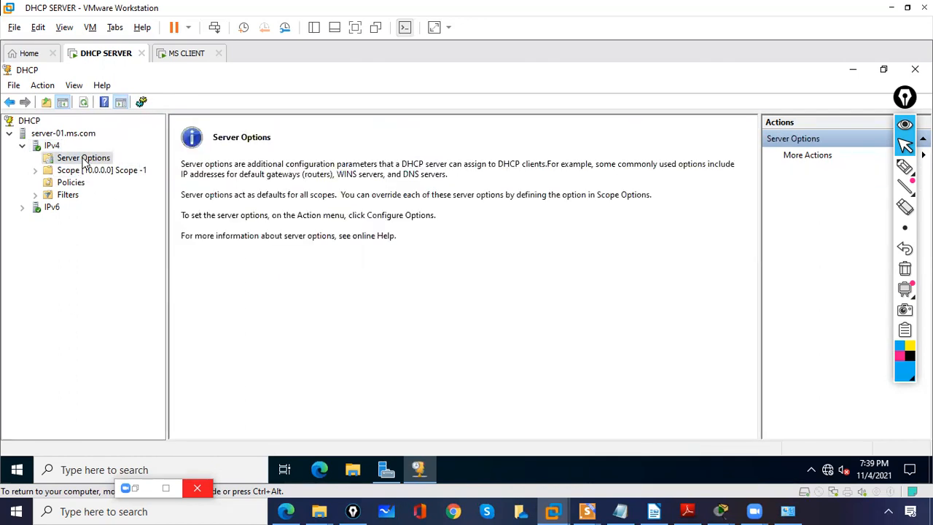
Step: Expand the Scope -1 node and view its Address Pool
click(35, 170)
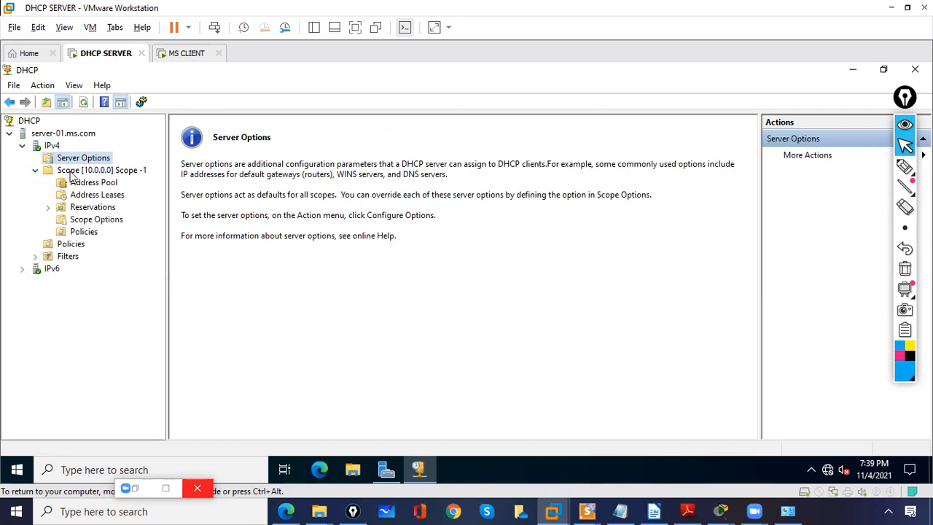
click(72, 171)
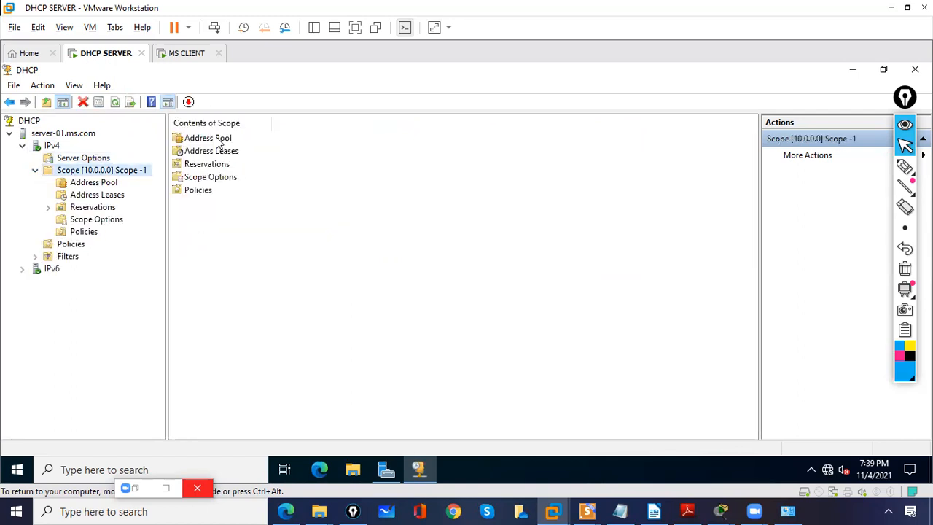
double_click(217, 141)
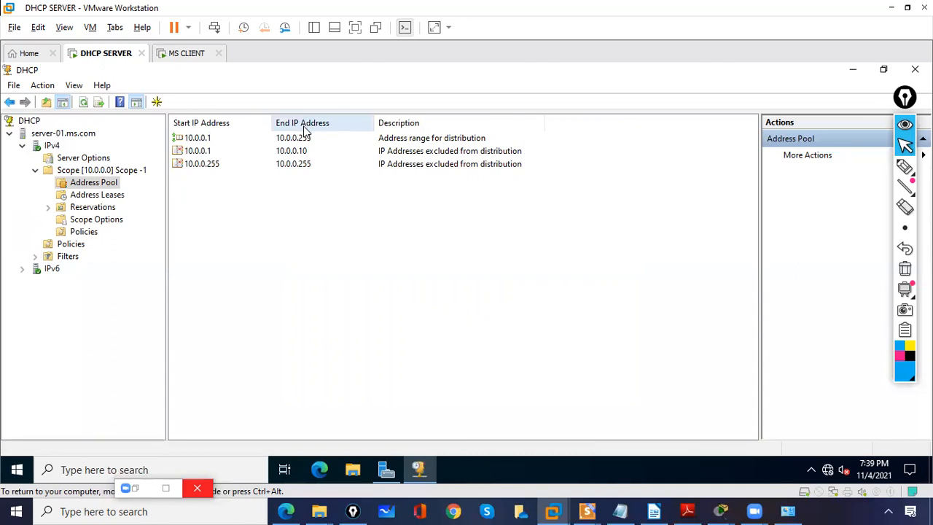
Step: Review the excluded address ranges in the Scope -1 address pool, along with its Address Leases and Reservations
click(198, 153)
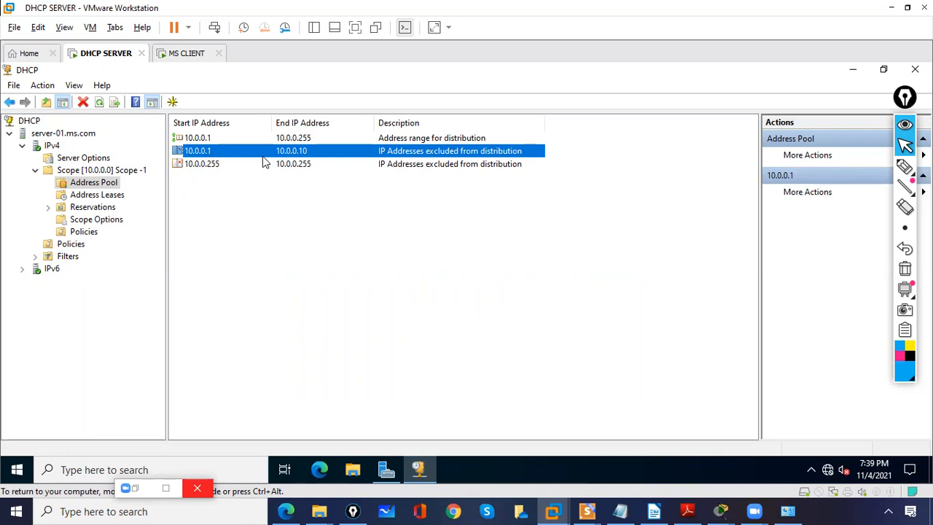
click(212, 166)
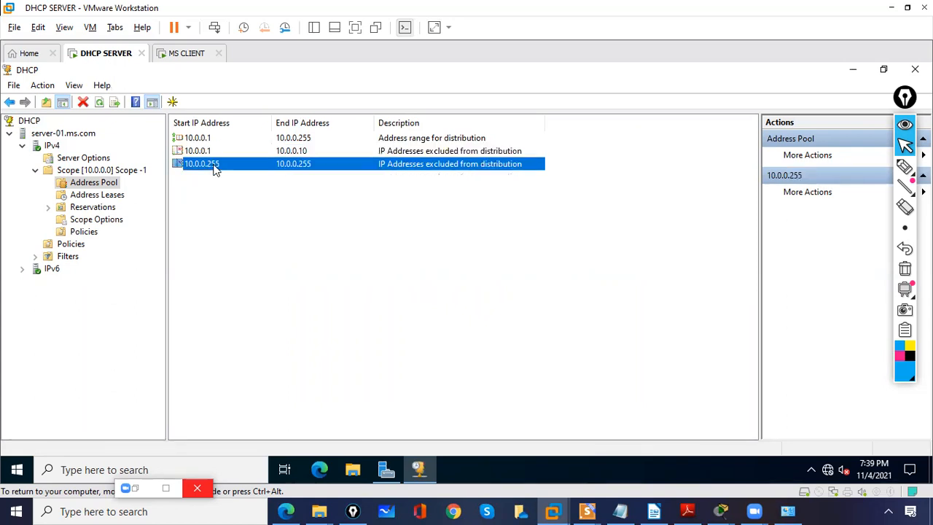
click(107, 196)
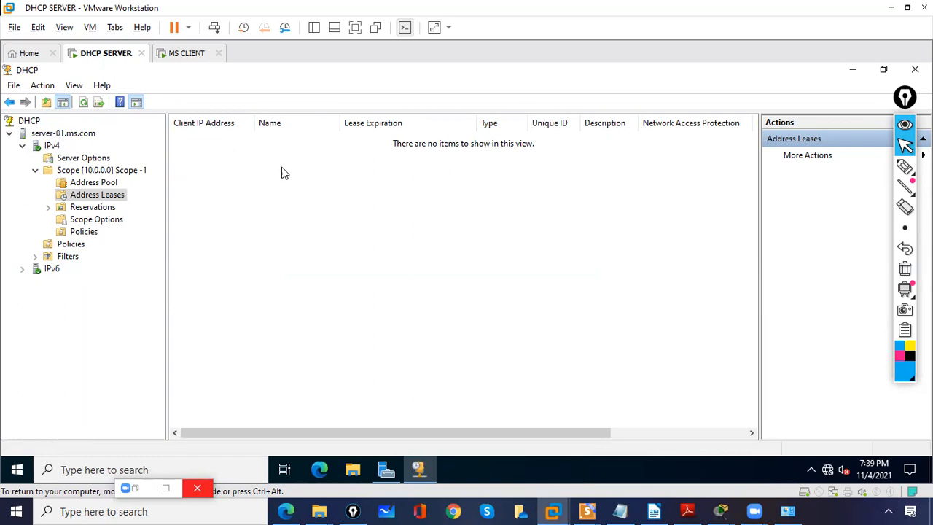
click(98, 210)
Step: View the Scope Options of Scope -1, going through the 003 Router, 006 DNS Servers and 015 DNS Domain Name entries
click(109, 226)
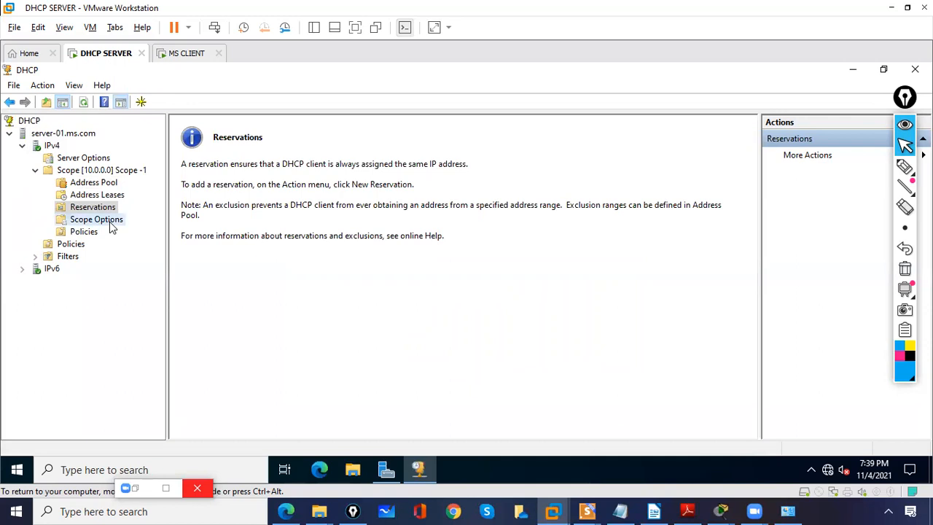
click(217, 140)
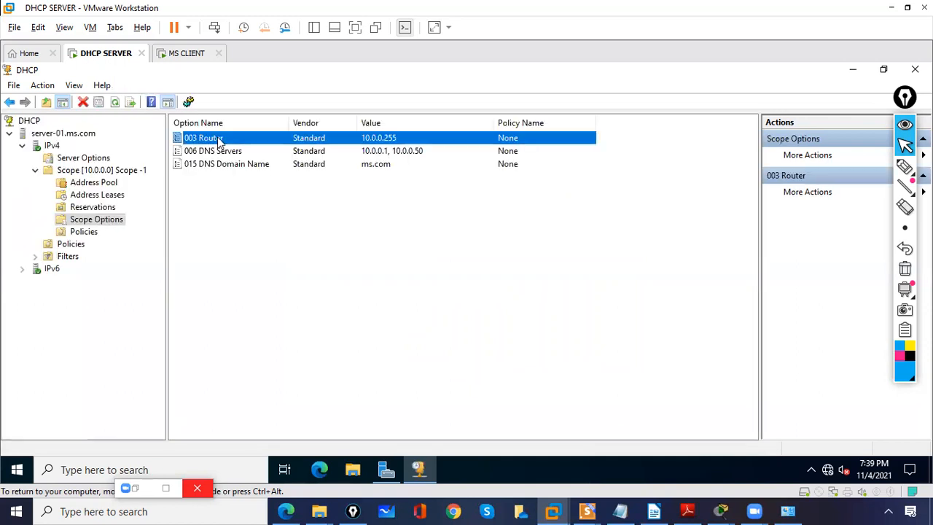
click(253, 152)
click(249, 164)
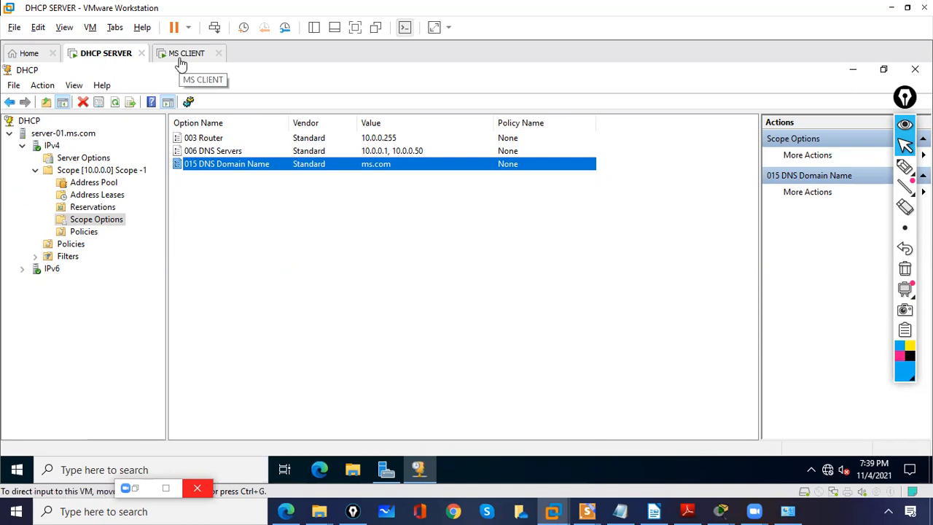
Step: Switch to the MS CLIENT virtual machine, unlock its lock screen and choose to sign in as Other user
click(185, 64)
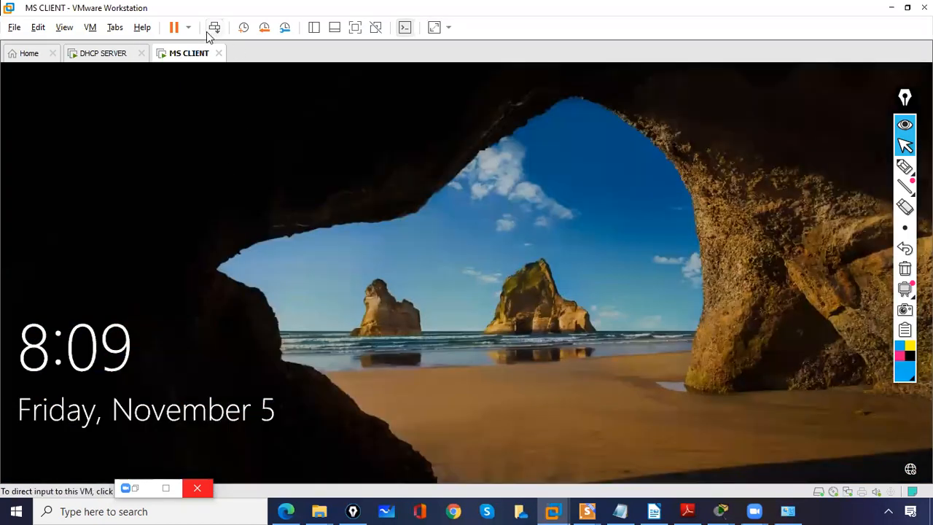
click(213, 29)
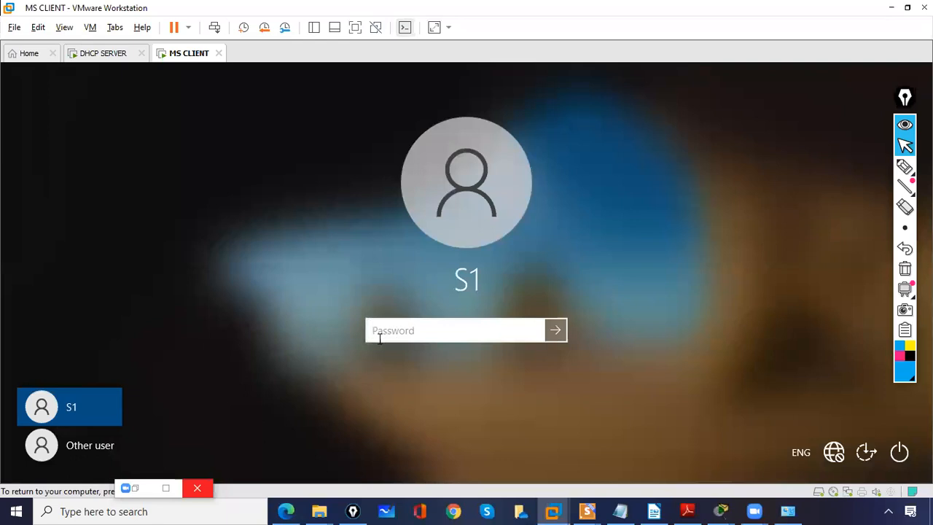
click(51, 451)
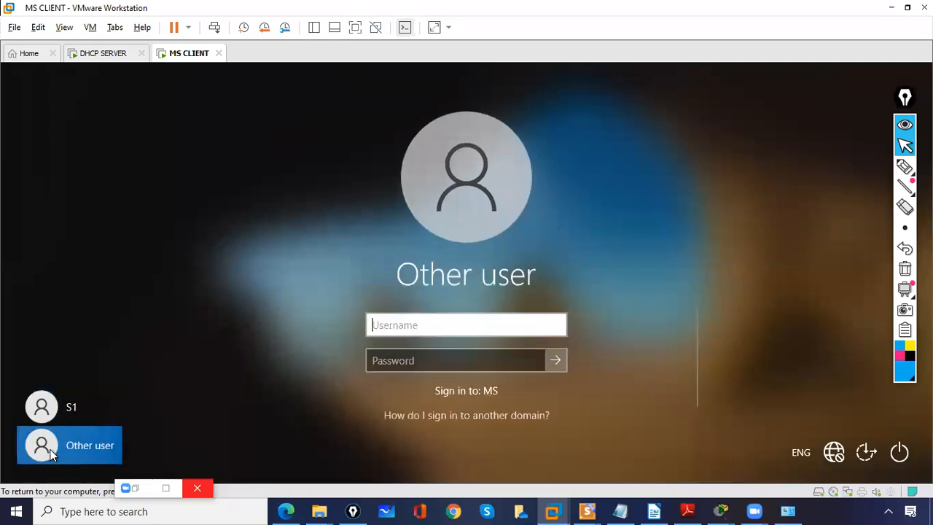
Step: Sign in to the client with the ms.com domain administrator's username and the account password
text(administrator)
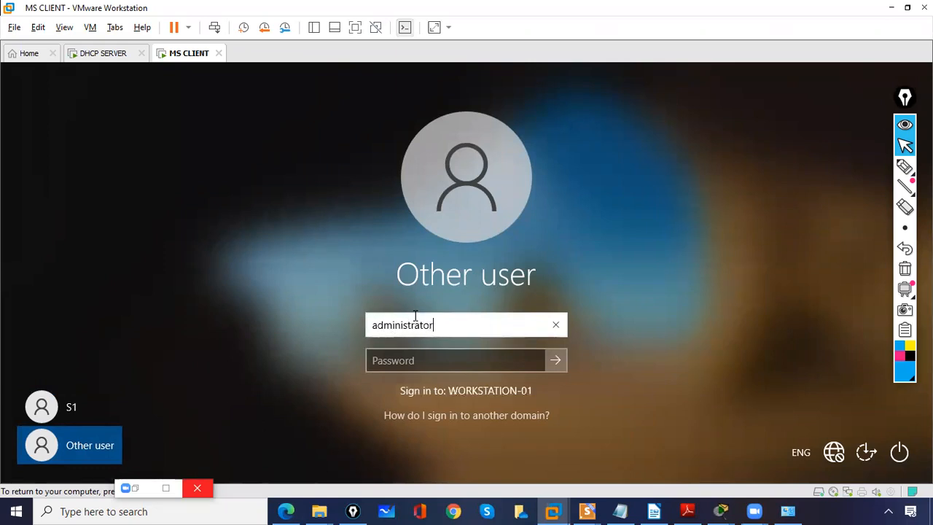
click(800, 453)
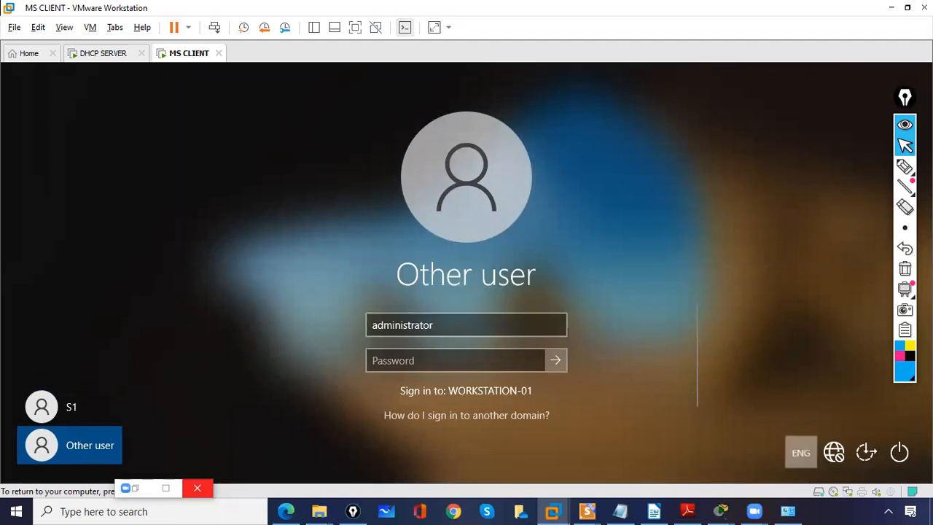
click(762, 417)
click(478, 325)
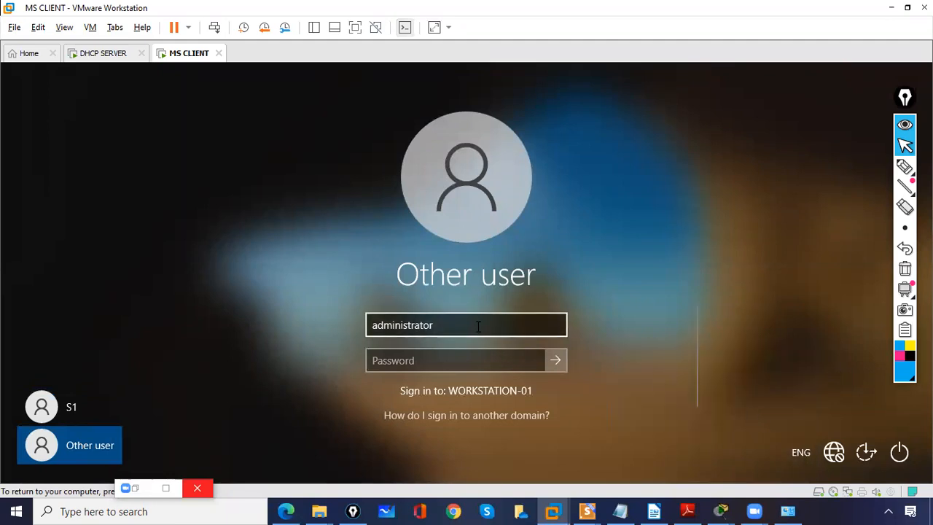
text(@ms.com)
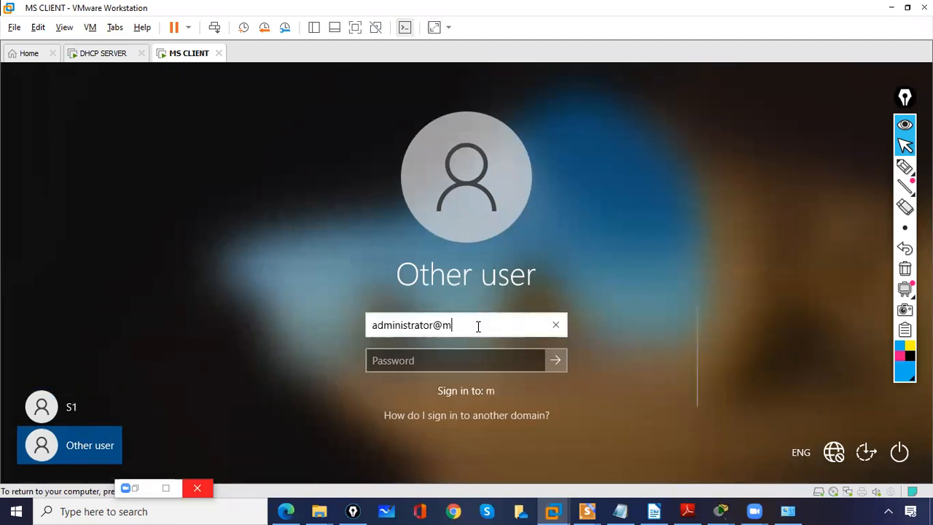
key(Tab)
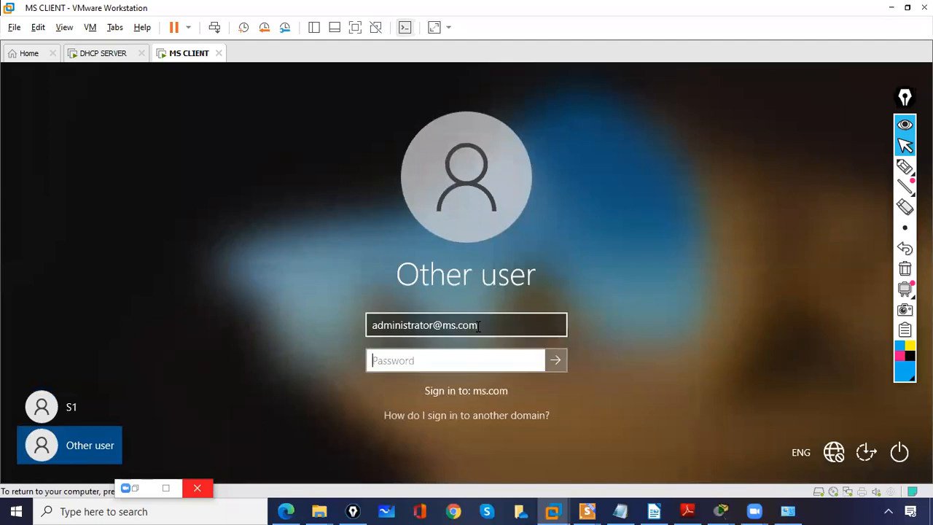
text(P)
key(Return)
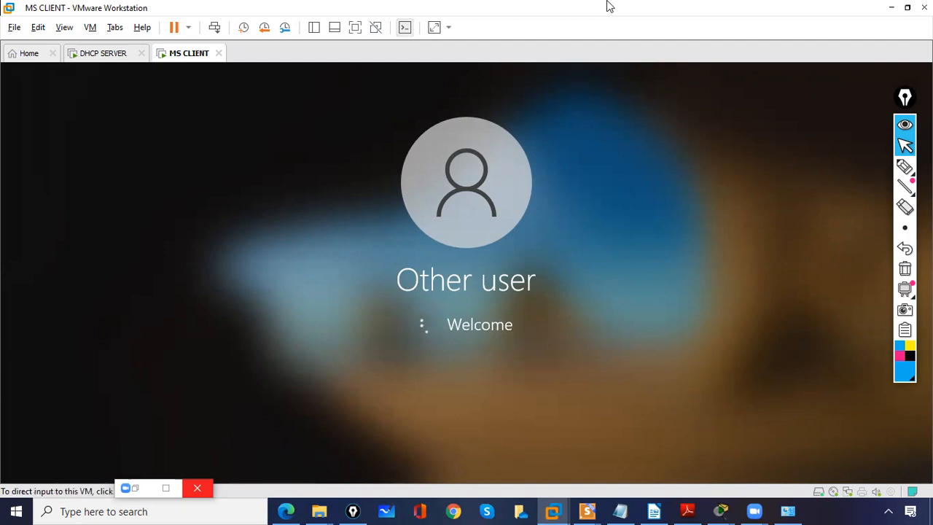
click(905, 166)
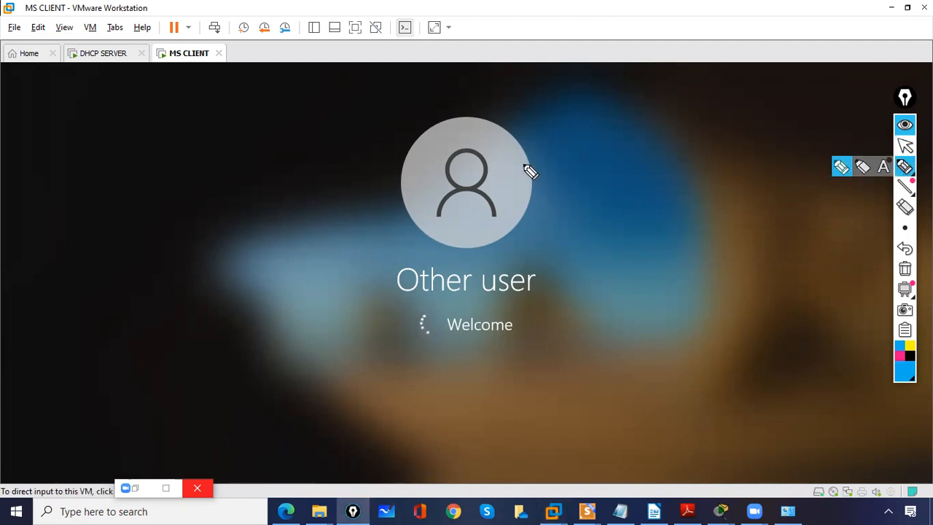
click(905, 146)
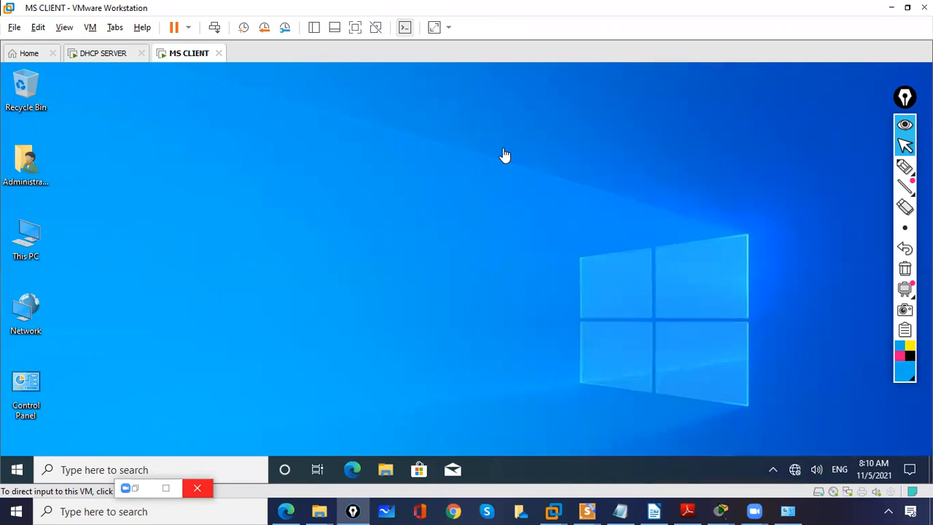
click(233, 469)
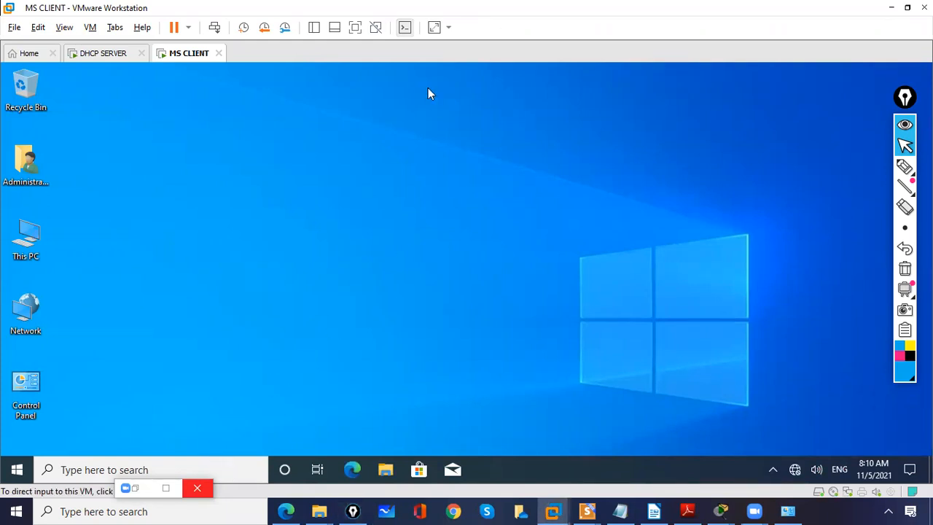
click(65, 469)
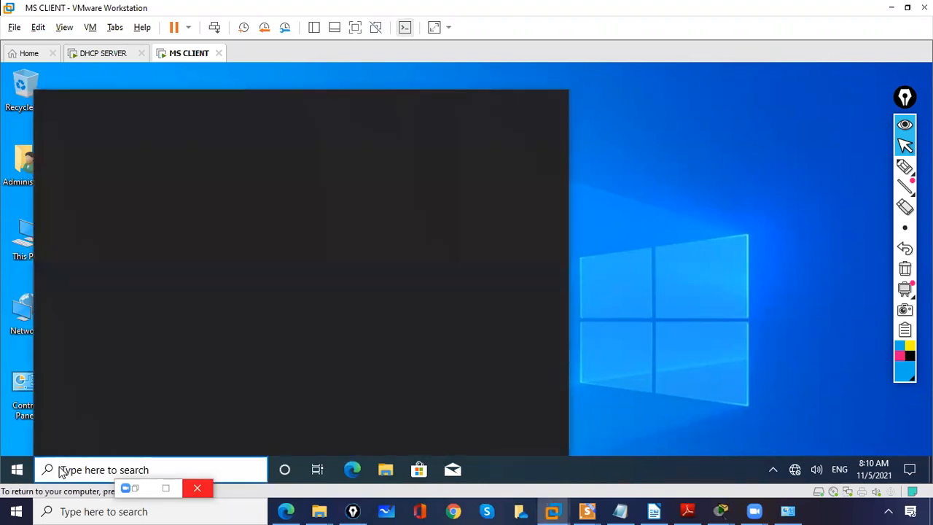
text(ncpa.)
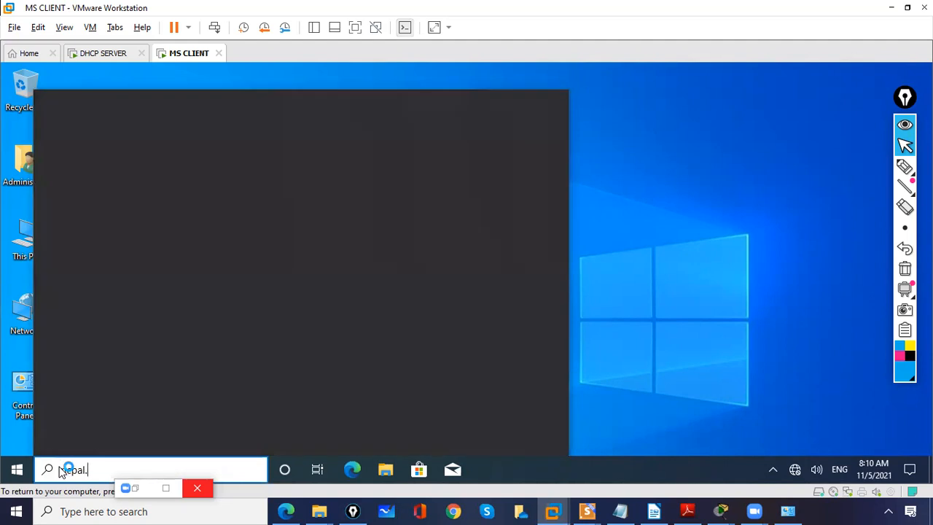
text(cpl)
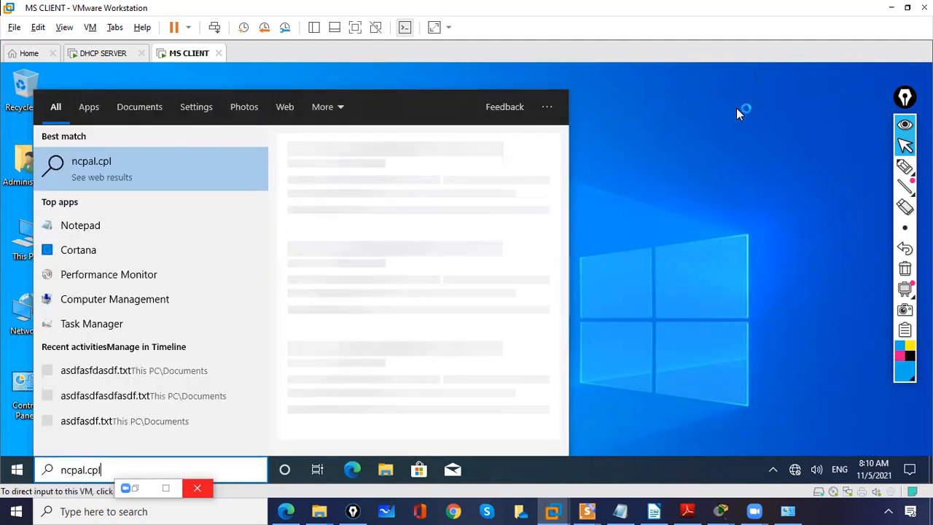
click(743, 115)
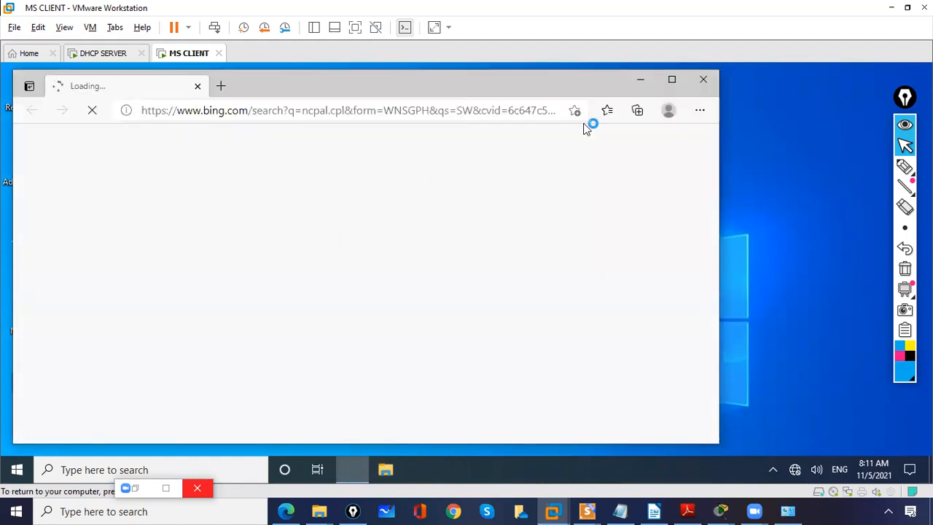
click(710, 80)
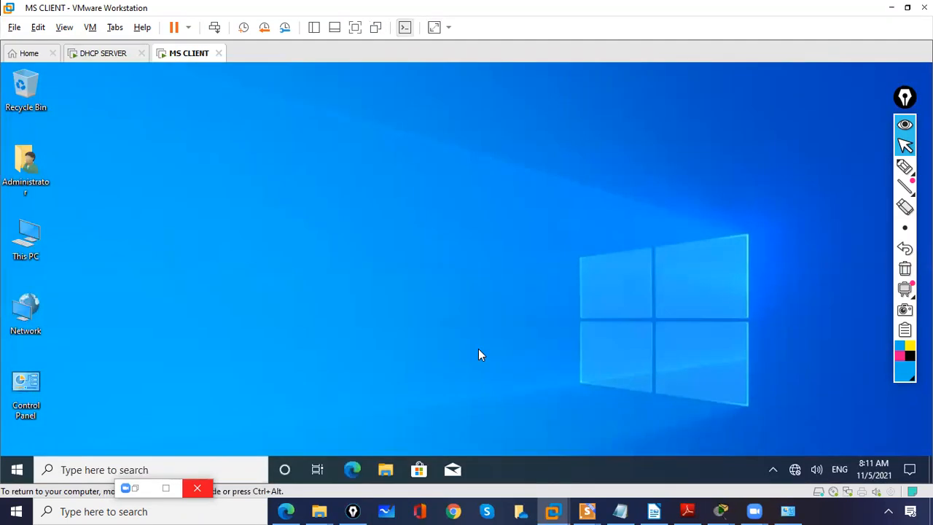
Step: Refresh the client desktop and open Network Connections through a search for ncpa.cpl
right_click(322, 165)
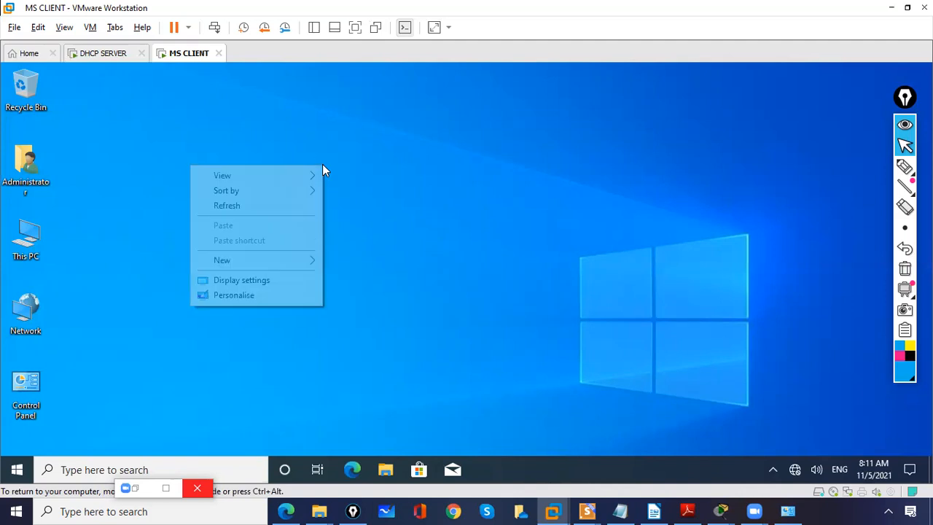
click(296, 209)
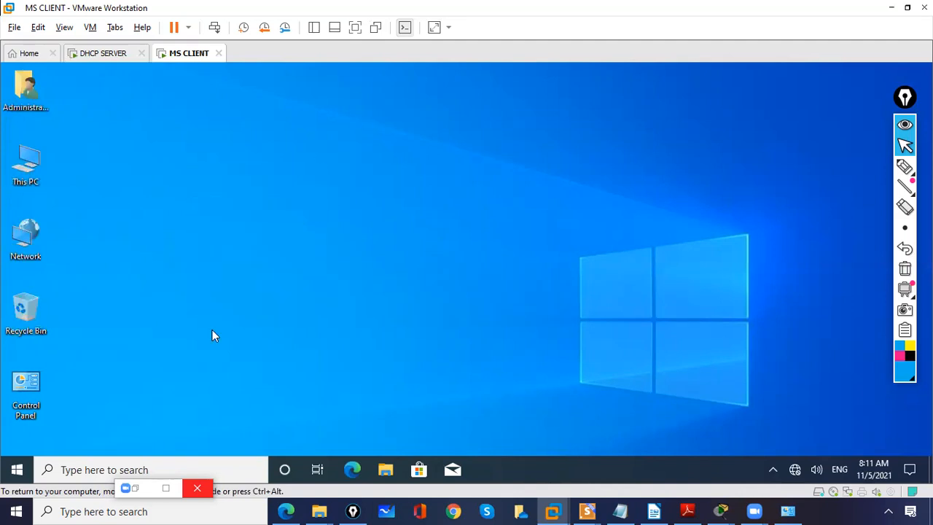
click(73, 469)
text(nc)
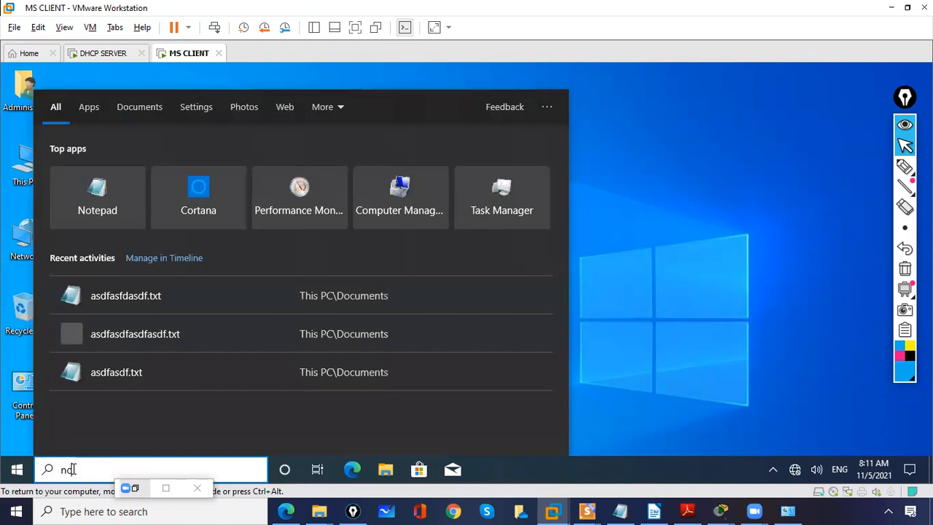
text(pa.cpl)
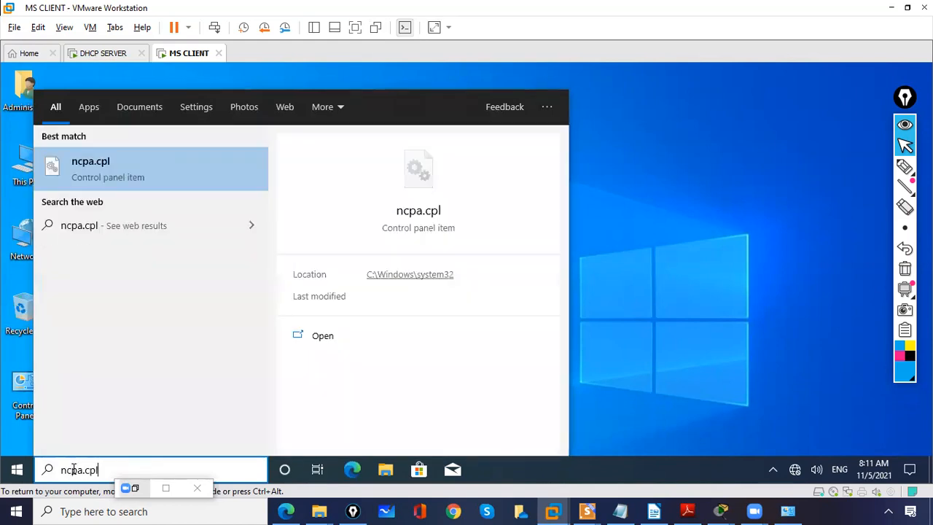
click(106, 182)
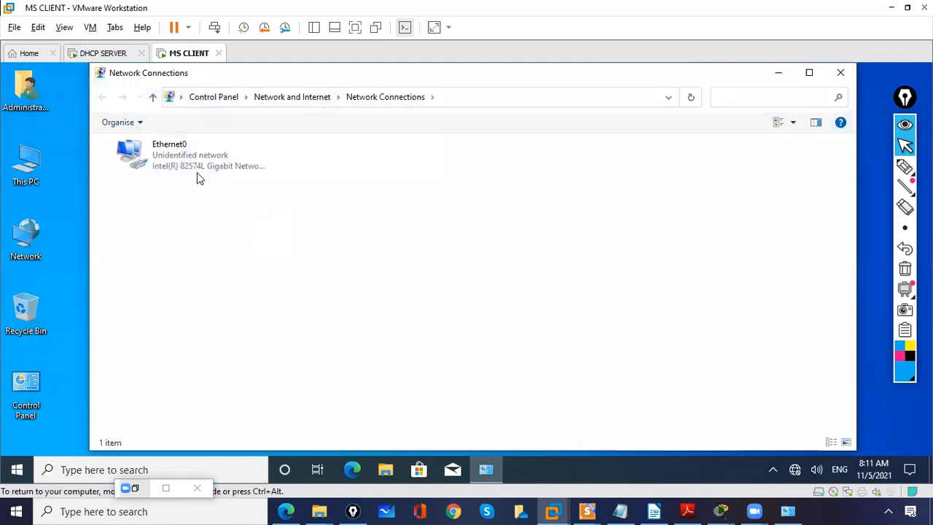
Step: Set Ethernet0's TCP/IPv4 properties to obtain both the IP address and the DNS server address automatically, and close its dialogs
double_click(172, 157)
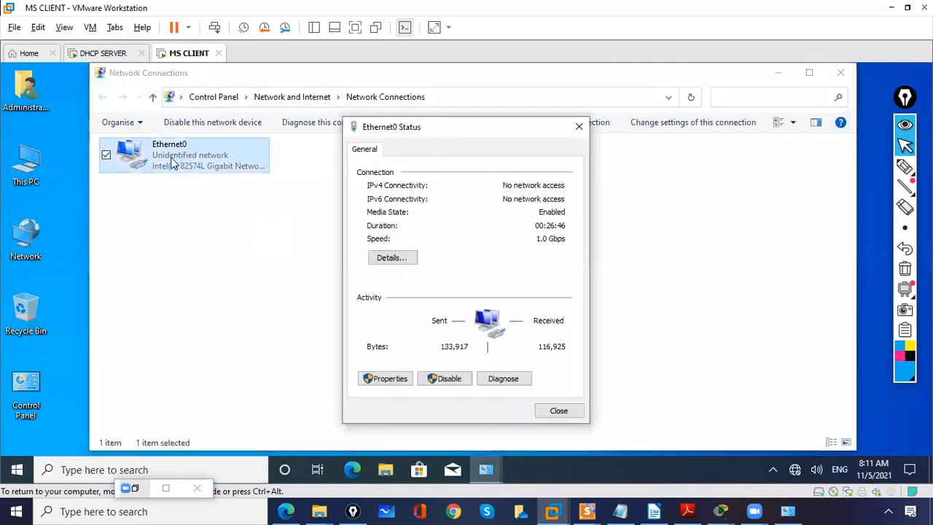
click(400, 383)
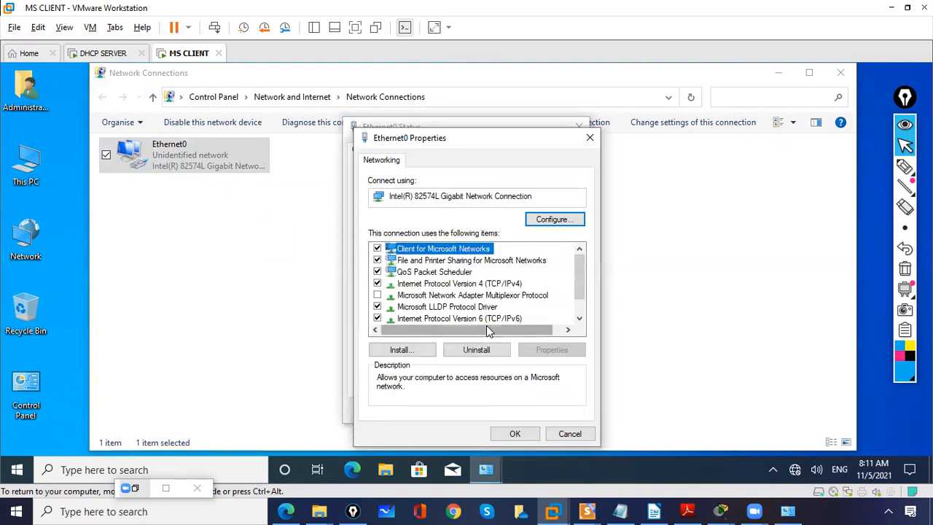
double_click(448, 283)
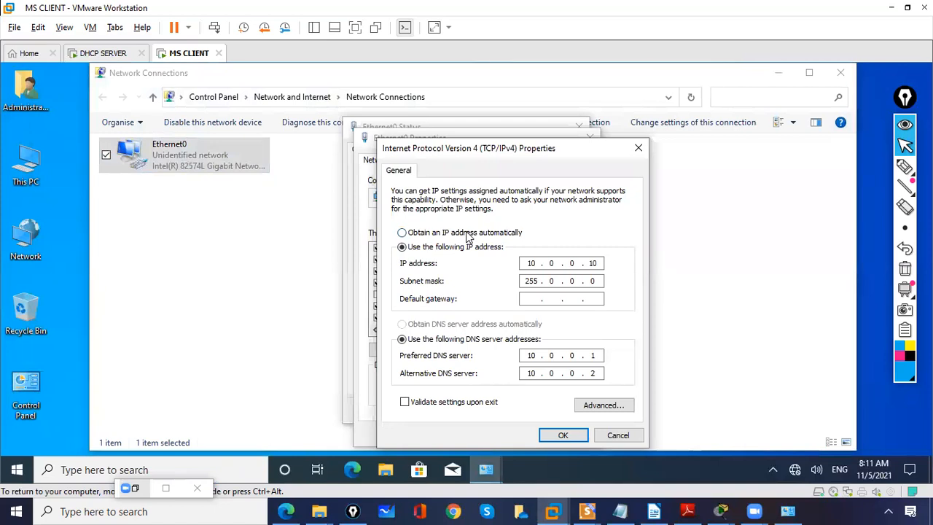
click(467, 235)
click(407, 325)
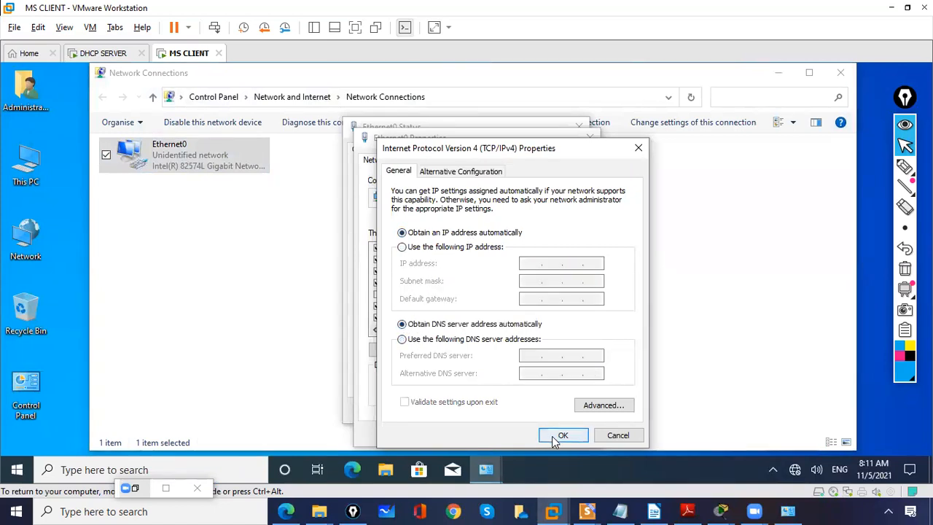
click(551, 435)
click(525, 435)
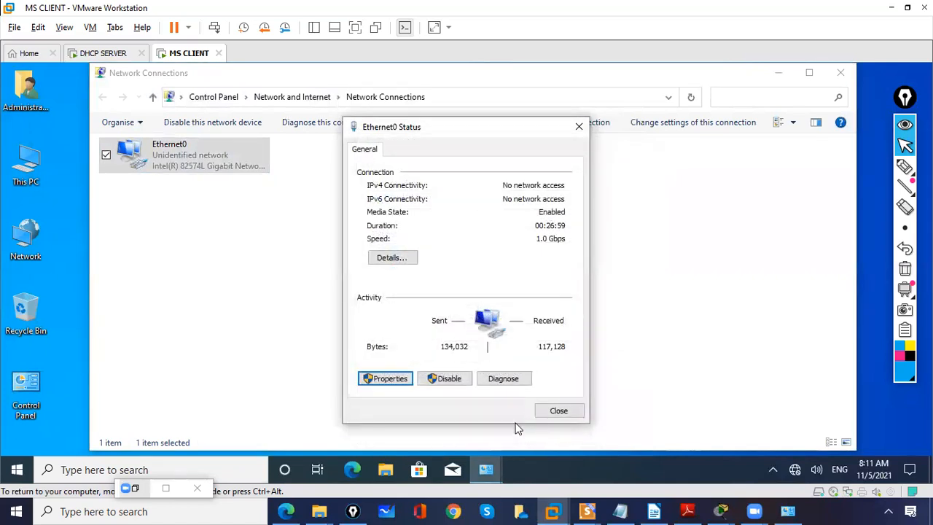
click(555, 412)
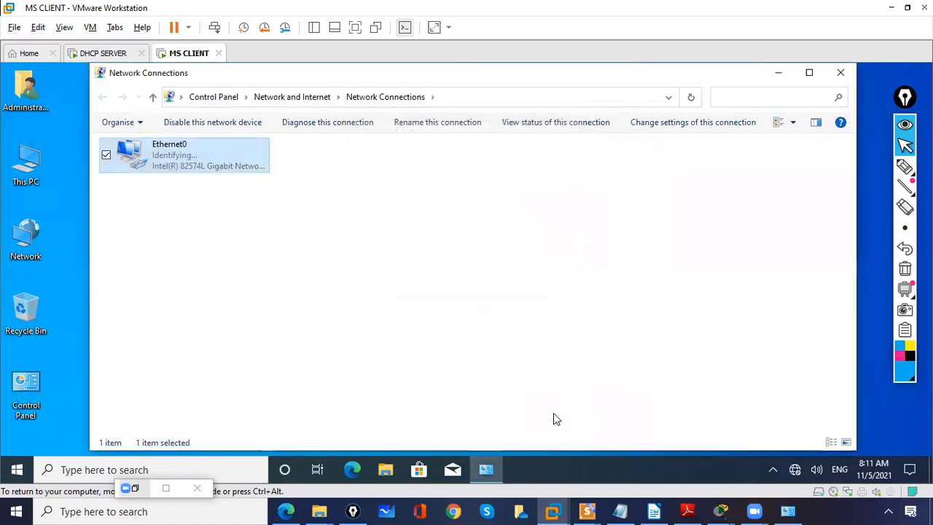
Step: Open the Command Prompt through a search for cmd, close the stray browser window and maximize the prompt
click(224, 464)
text(cmd)
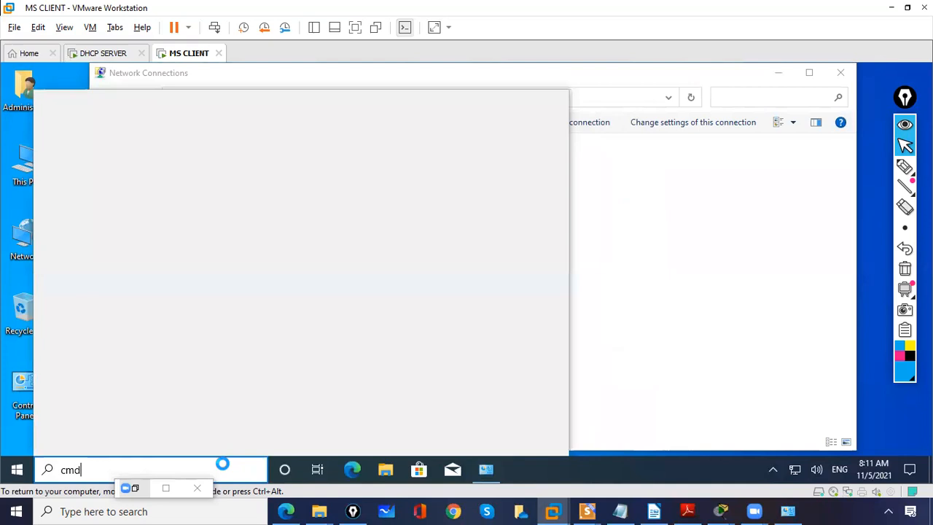
key(Return)
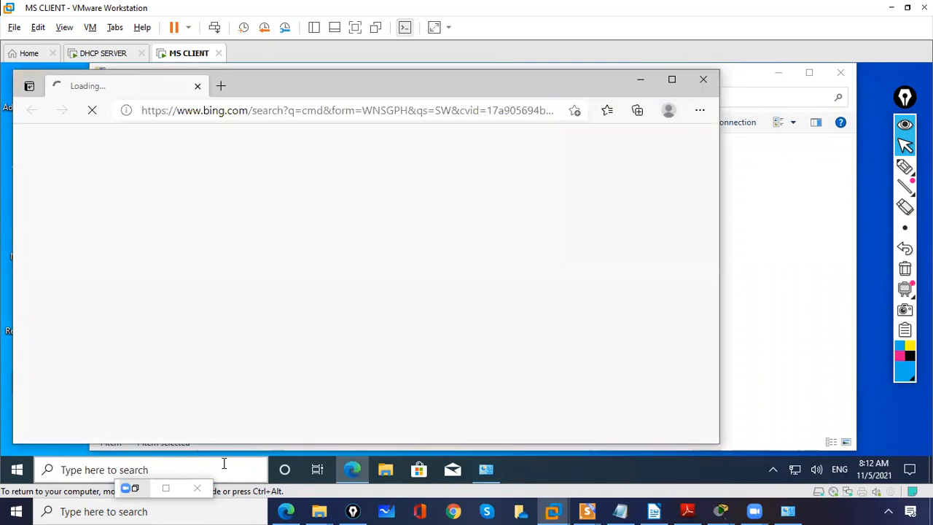
click(223, 466)
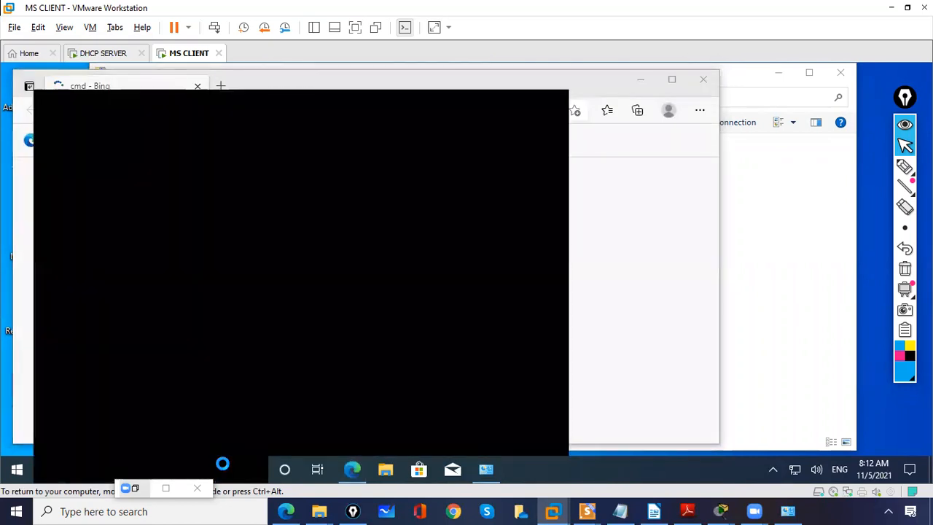
text(cmd)
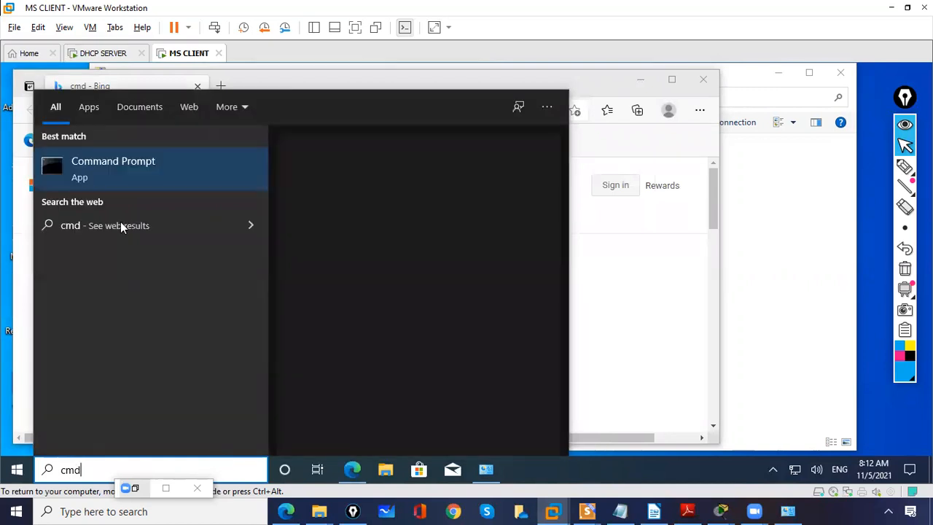
click(119, 181)
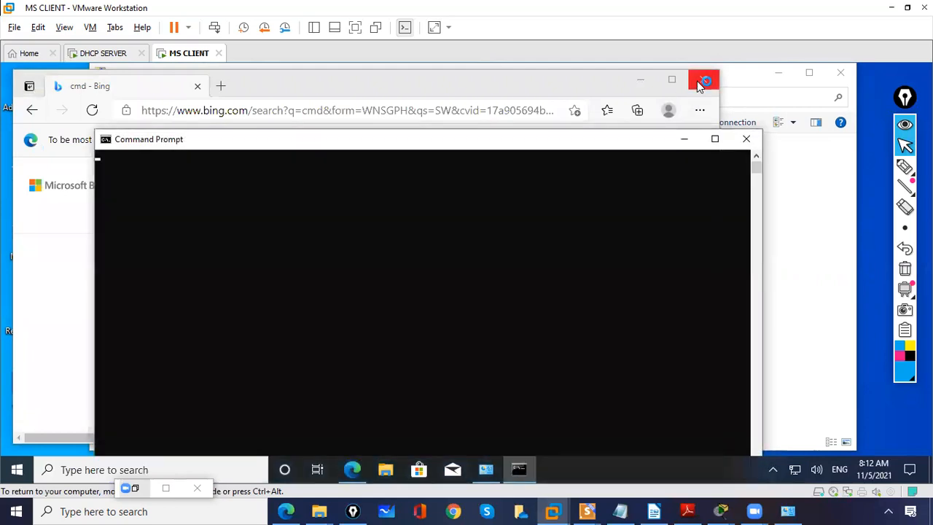
click(698, 81)
click(623, 267)
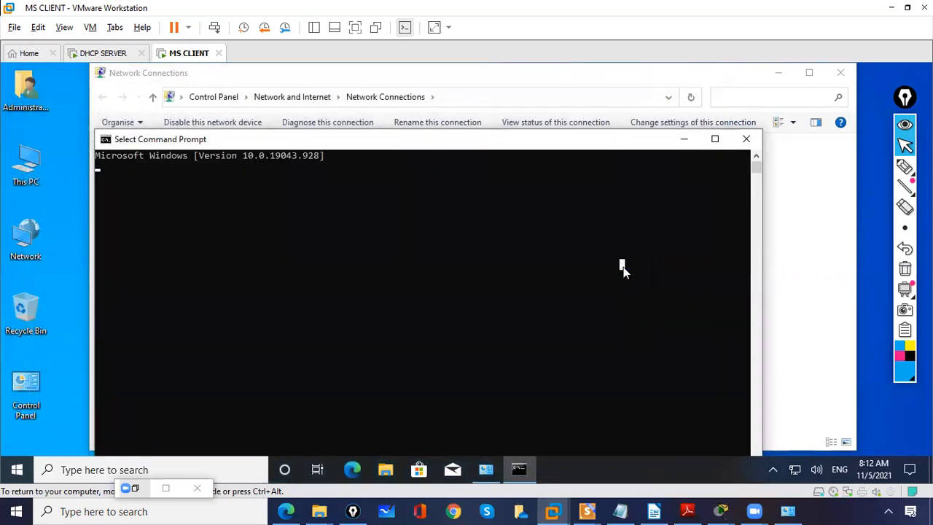
click(714, 139)
Step: Run ipconfig on the client, circle the IPv4 address with the annotation pen and clear the drawing
text(ipconfig)
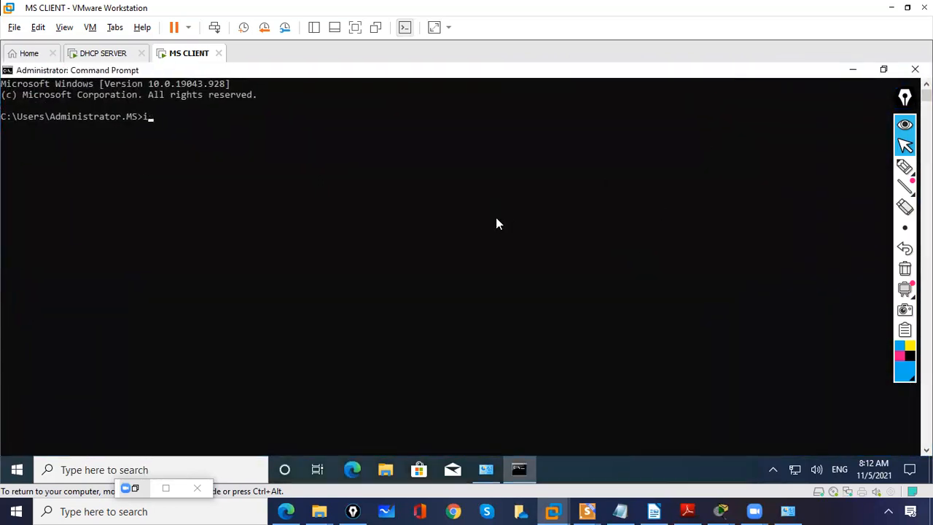
key(Return)
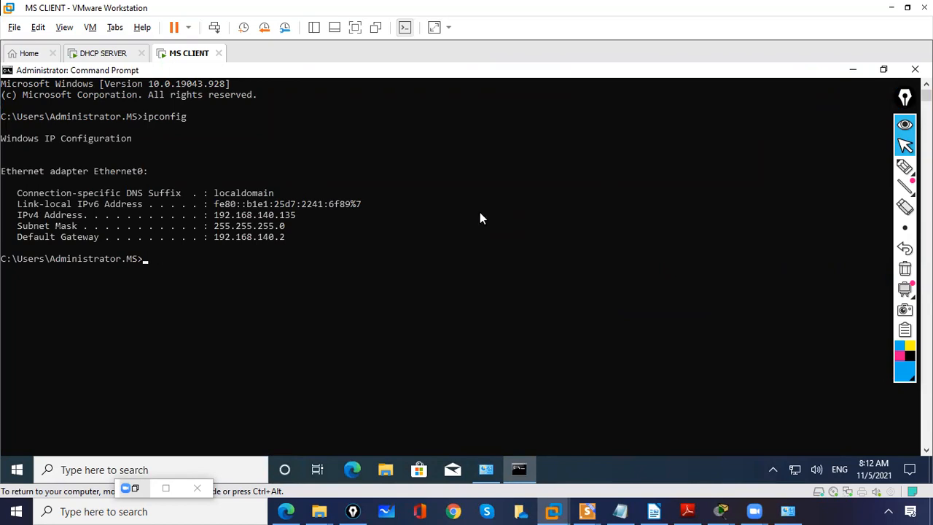
click(904, 166)
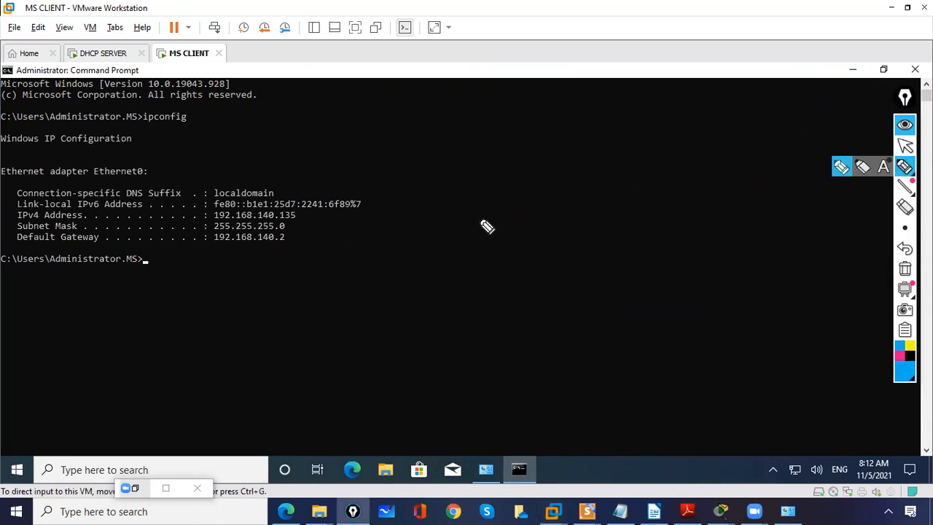
mouse_move(214, 221)
mouse_down()
mouse_move(283, 227)
mouse_move(305, 213)
mouse_move(212, 201)
mouse_move(239, 227)
mouse_move(274, 221)
mouse_up()
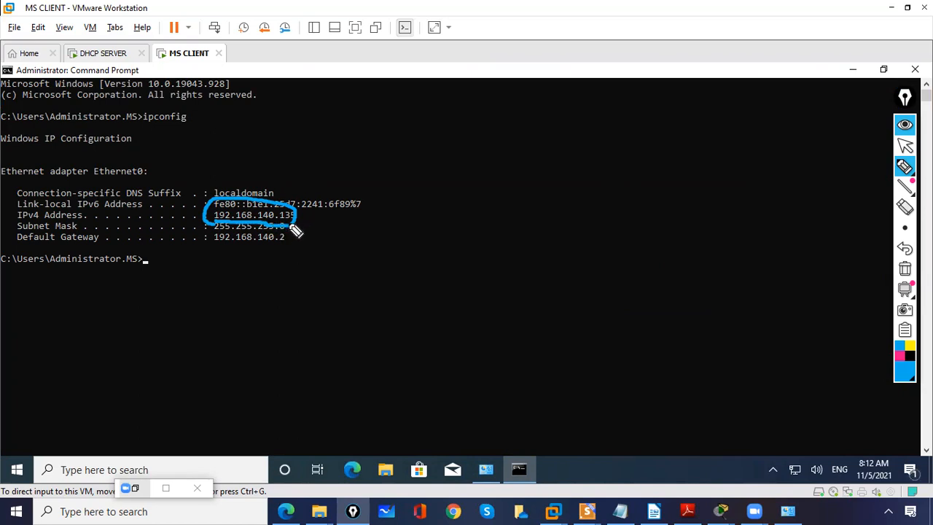
click(905, 268)
click(904, 145)
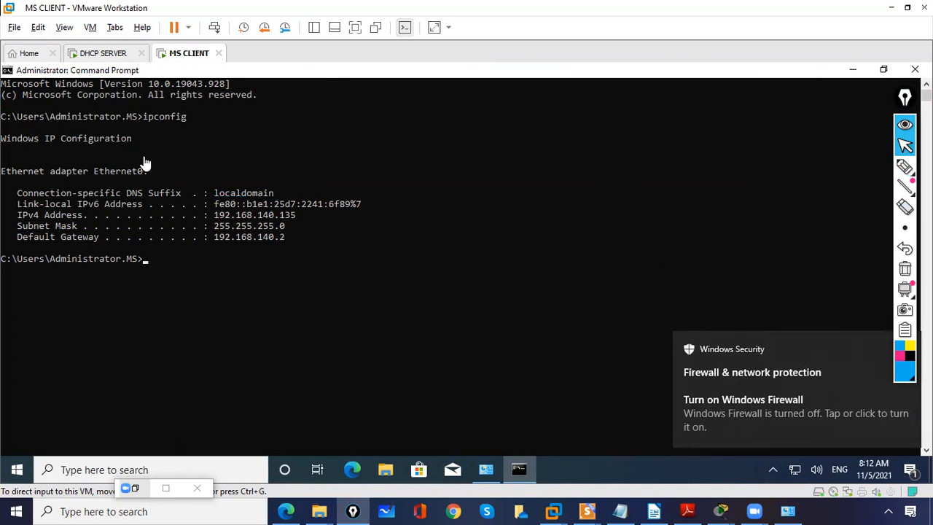
click(196, 281)
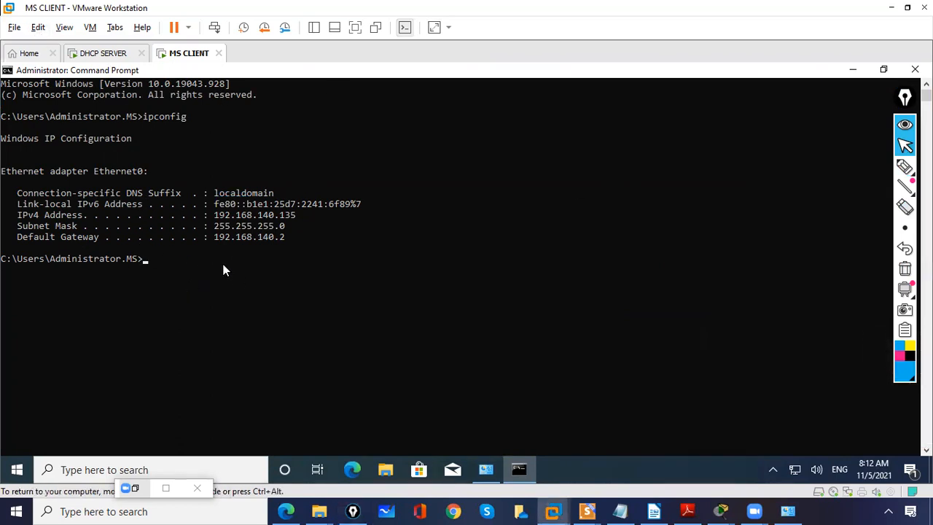
Step: Switch to the DHCP SERVER virtual machine and set its network adapter to the custom virtual network VMnet2
key(ctrl+alt)
click(103, 54)
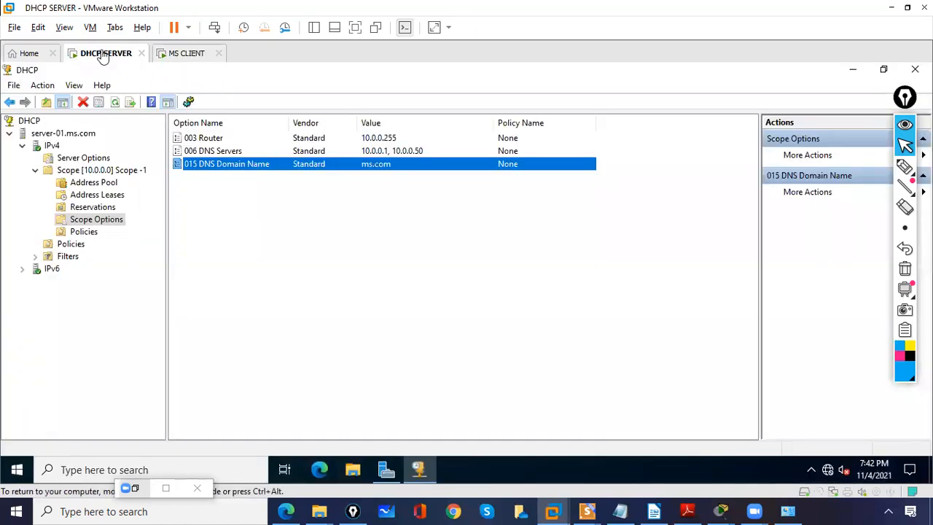
click(89, 29)
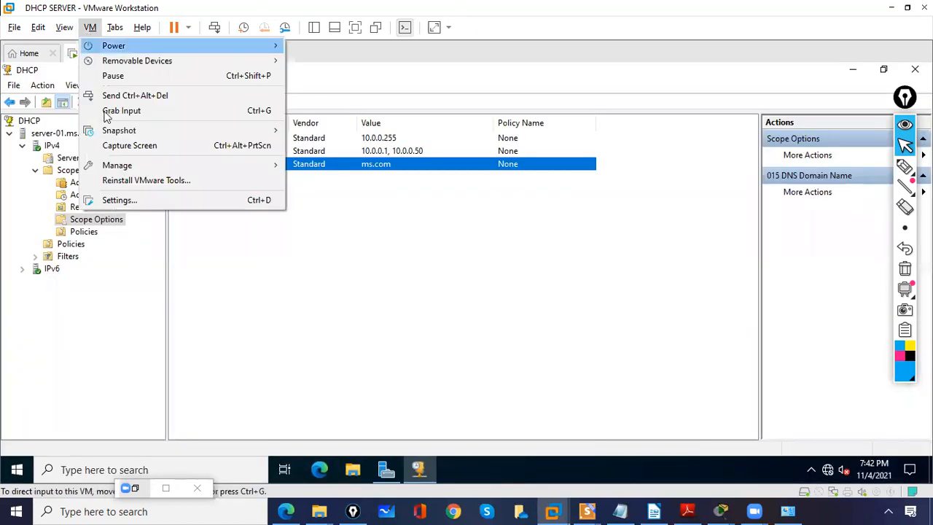
click(119, 204)
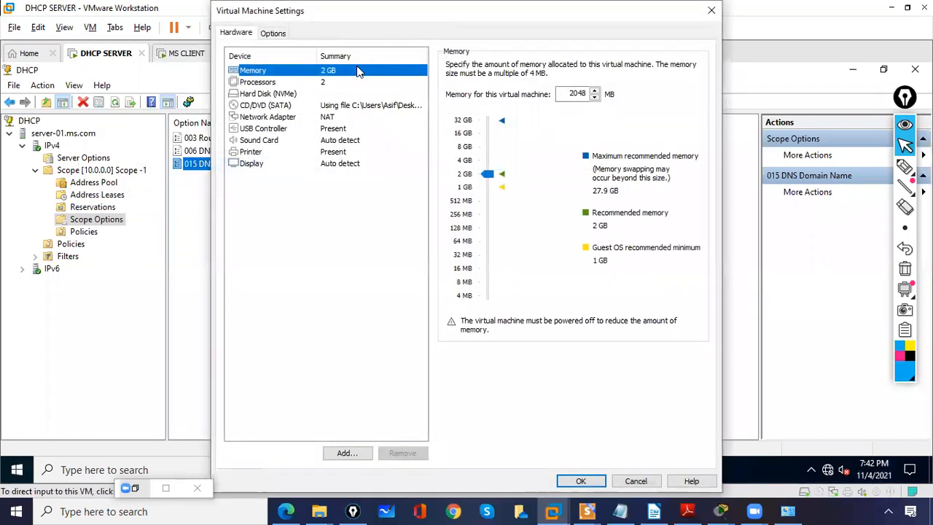
click(290, 121)
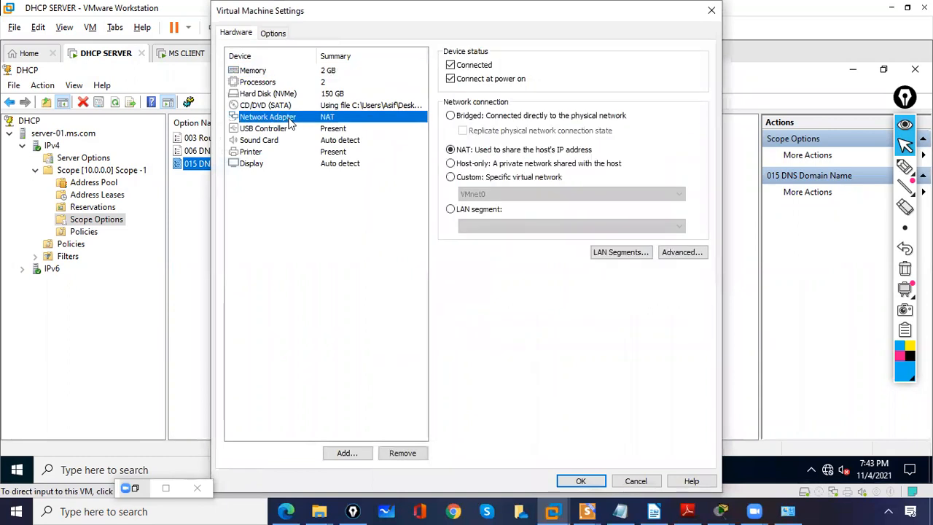
click(451, 178)
click(481, 194)
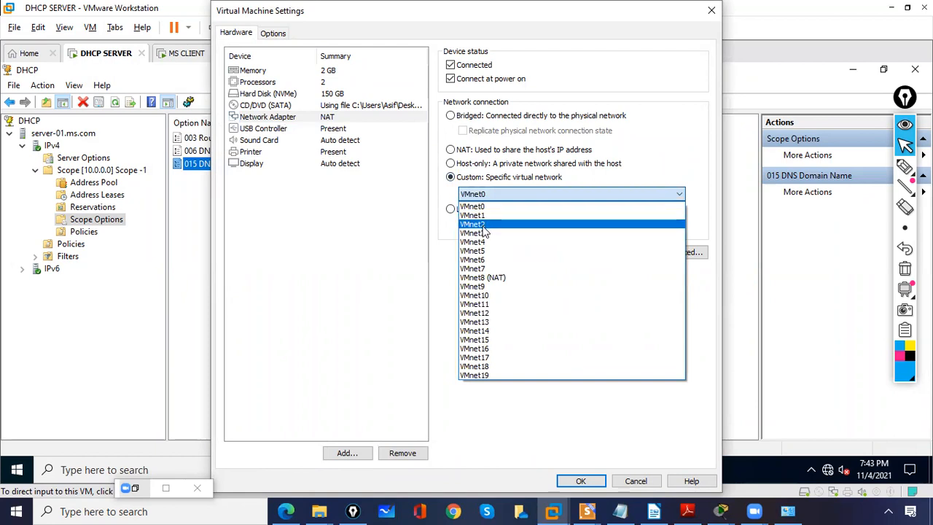
click(483, 225)
click(582, 481)
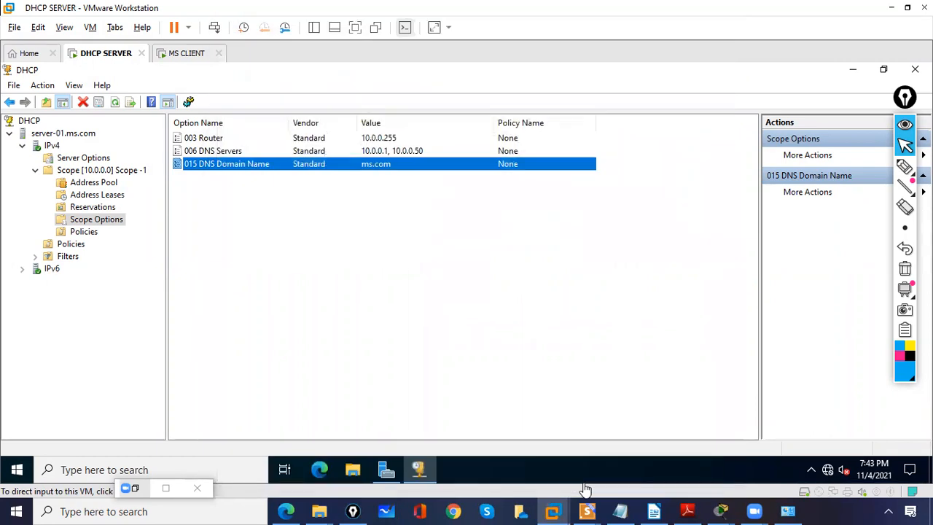
Step: Switch to the MS CLIENT virtual machine and set its network adapter to the custom virtual network VMnet2
click(181, 59)
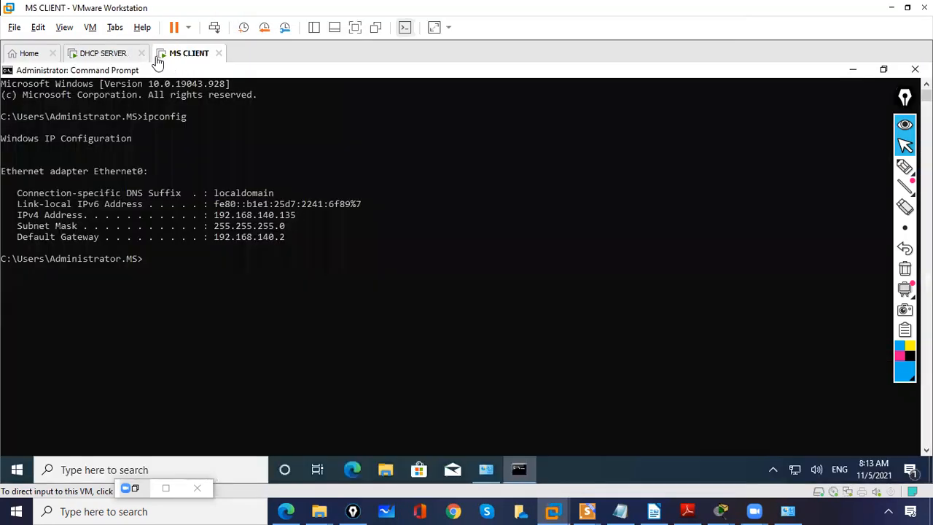
click(90, 27)
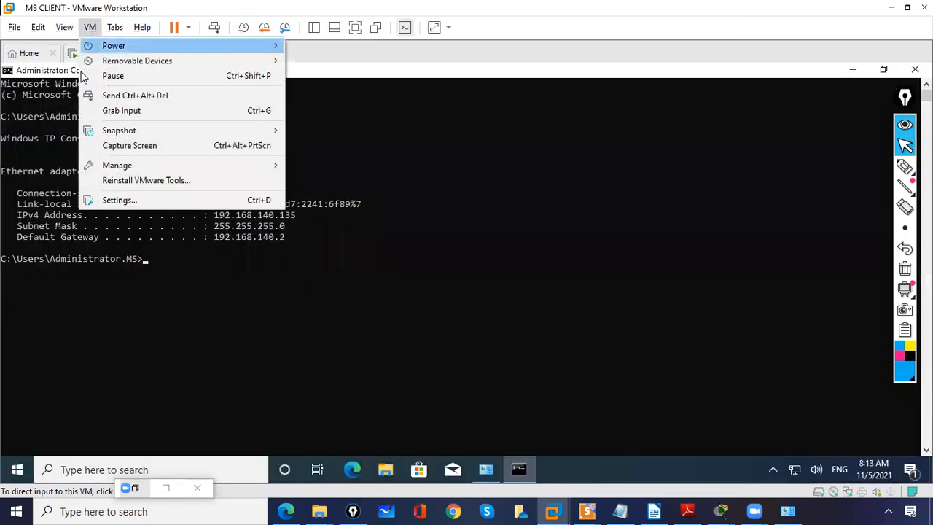
click(127, 202)
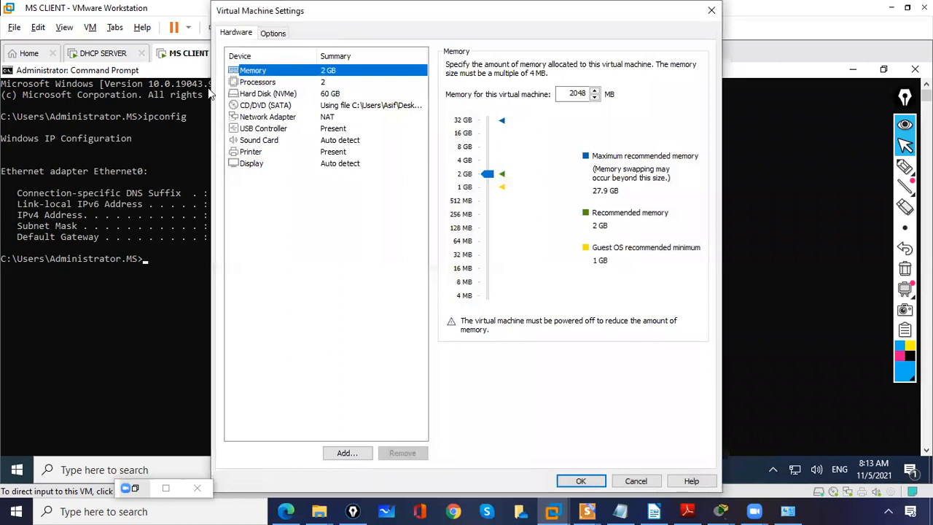
click(272, 34)
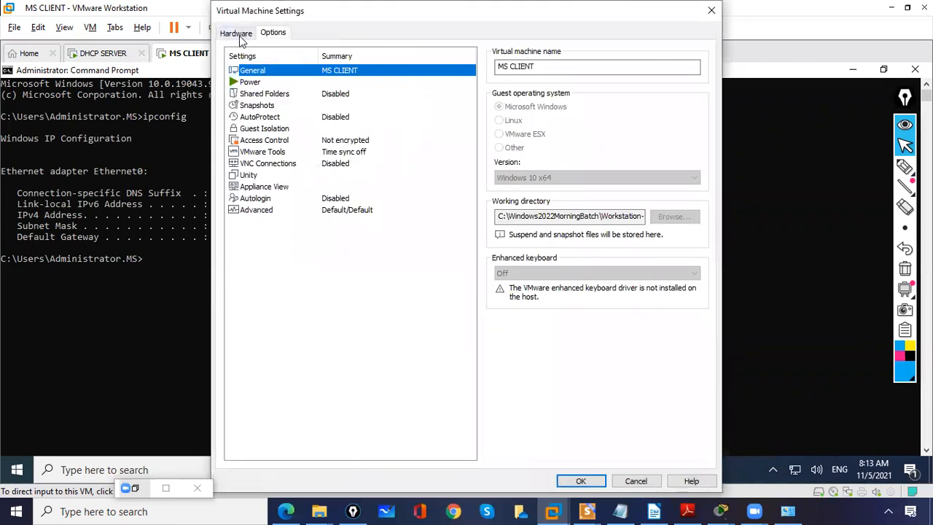
click(235, 34)
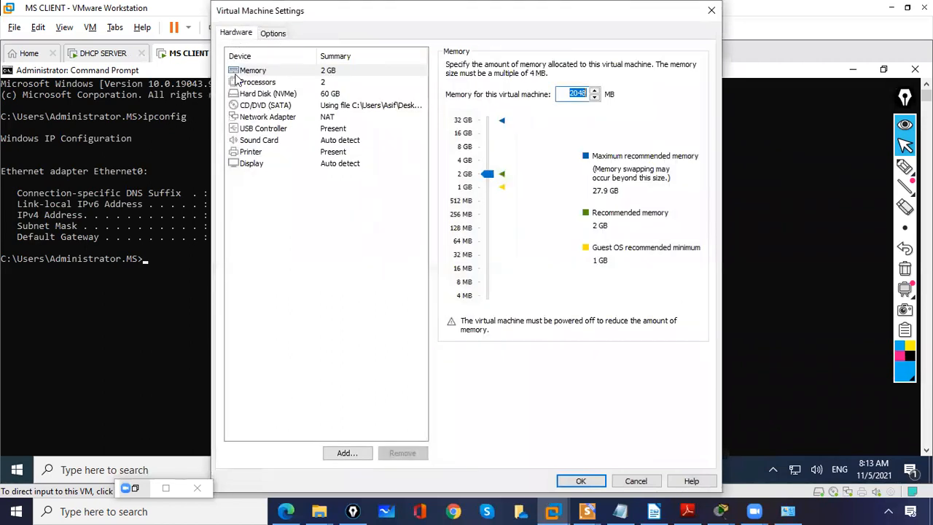
click(277, 117)
click(449, 177)
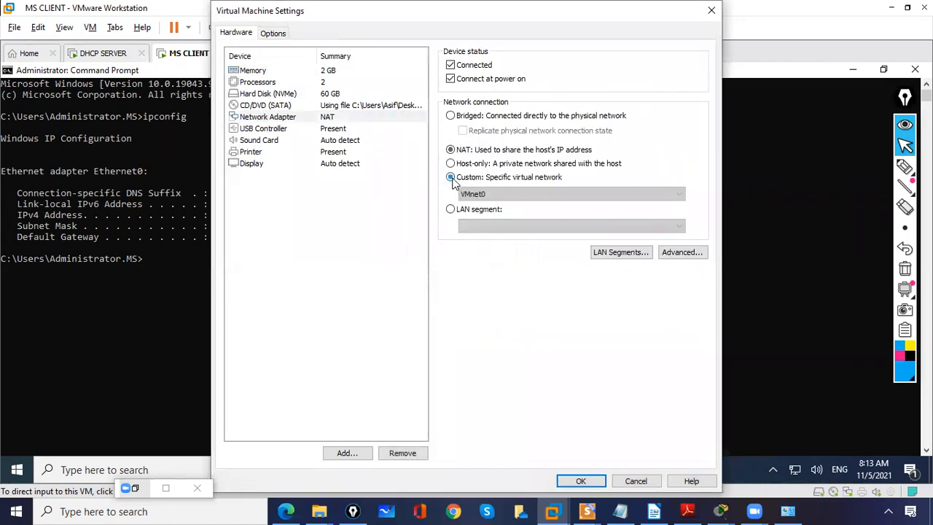
click(473, 194)
click(480, 225)
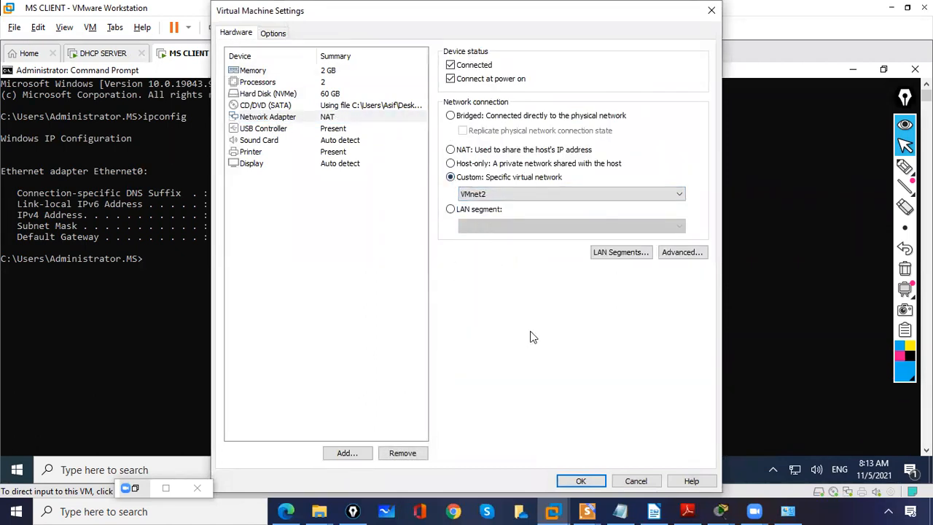
click(594, 481)
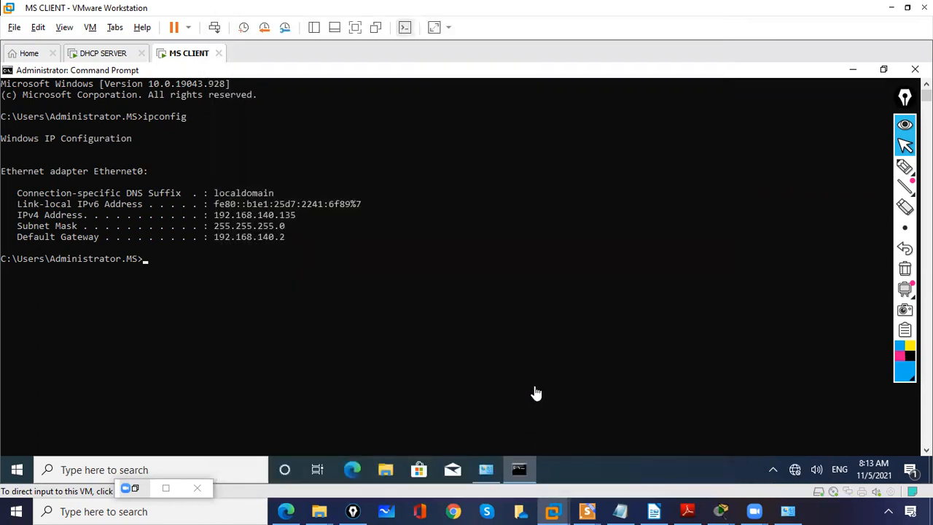
Step: Run ipconfig twice more in the client's Command Prompt to check the Ethernet0 adapter's state
click(217, 301)
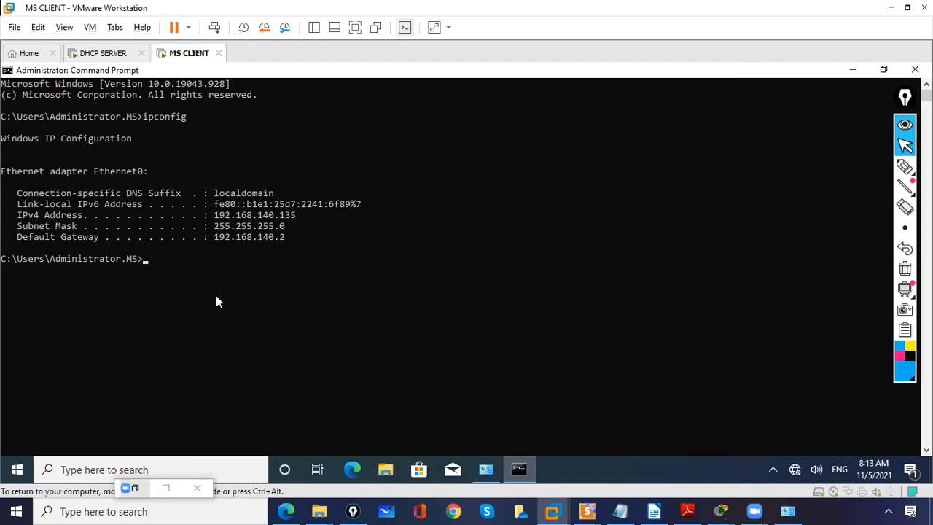
key(Up)
key(Return)
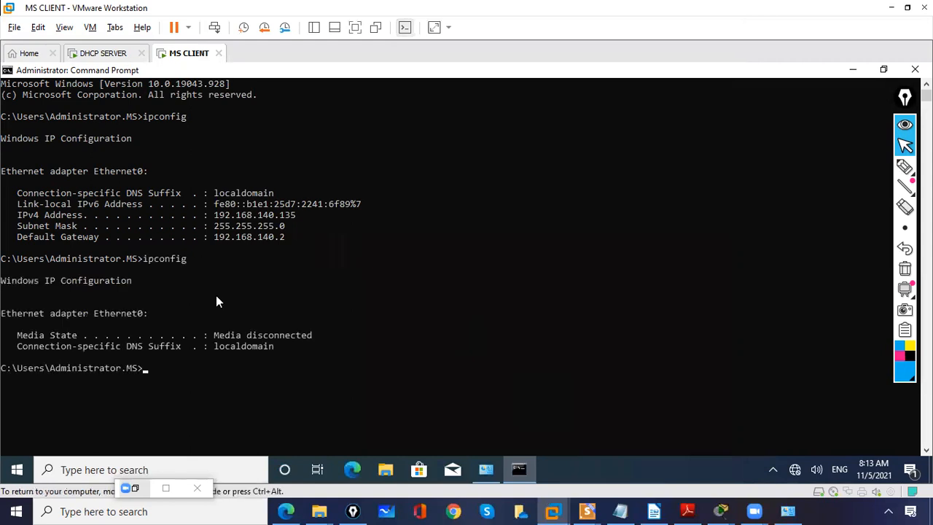
key(Up)
key(Return)
key(Return)
key(Return)
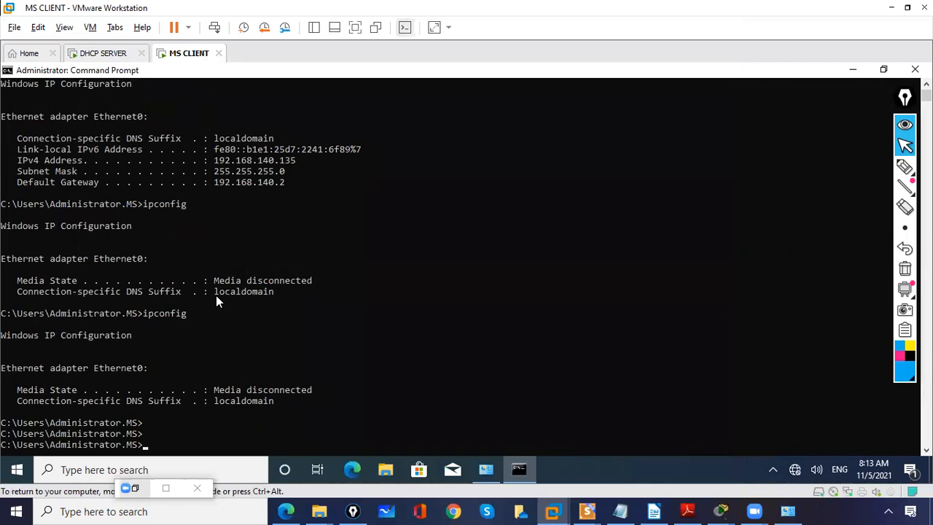
Step: Release the client's current IP address with ipconfig /release
text(ipconfig /release)
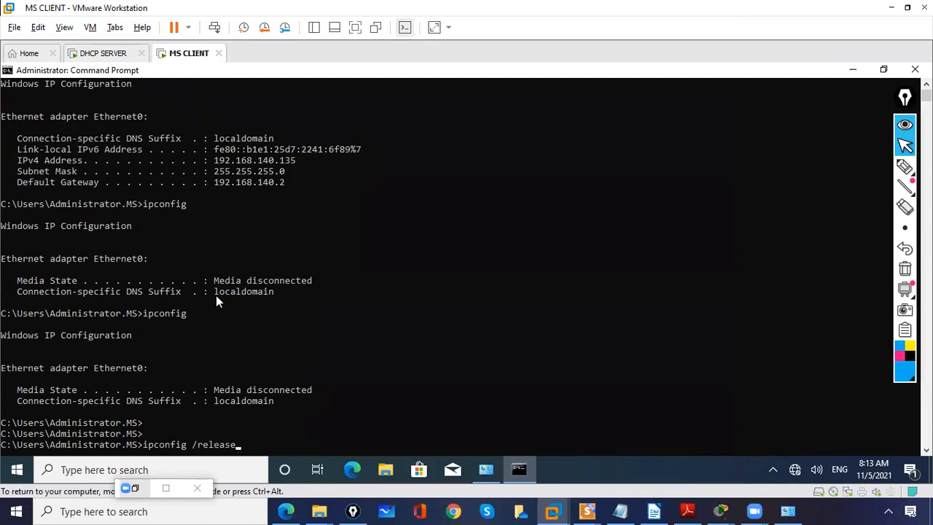
key(Return)
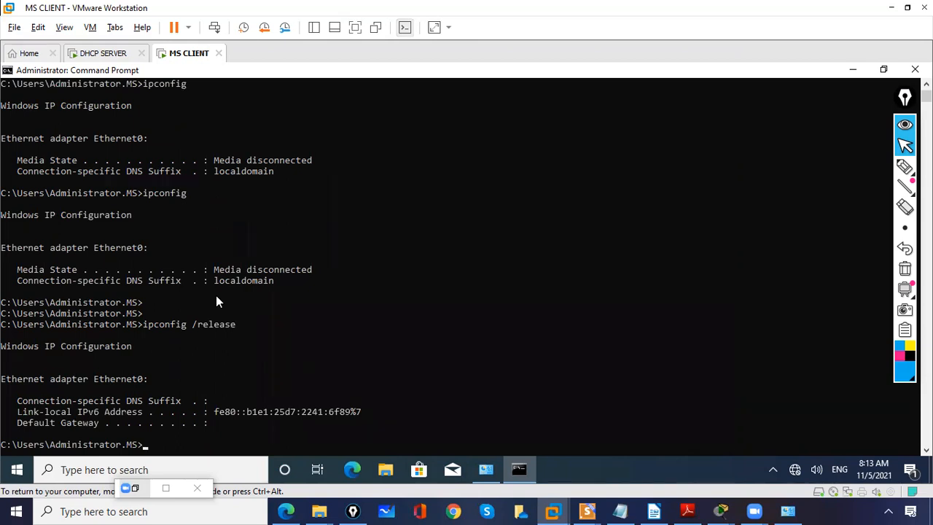
Step: Request a new address for the client with ipconfig /renew, glancing at the DHCP SERVER virtual machine while it runs
text(ipconfig /renew)
key(Return)
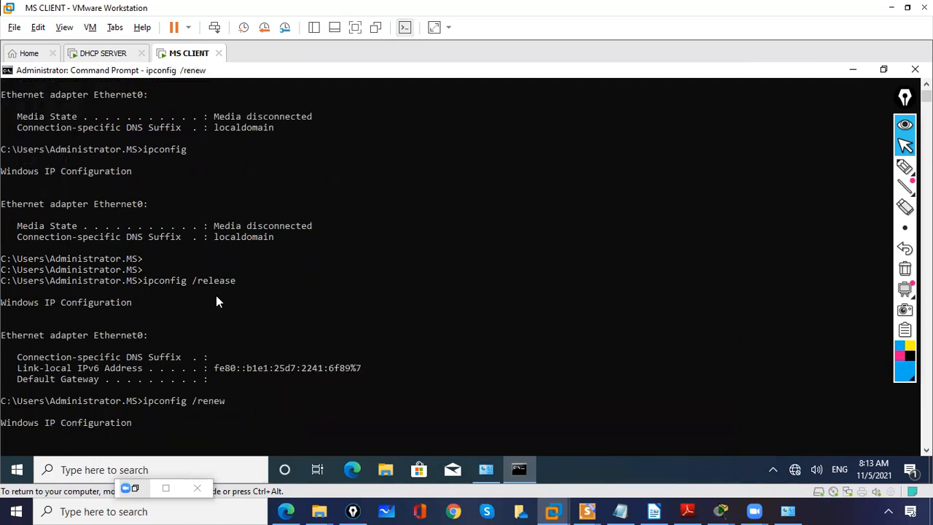
click(104, 56)
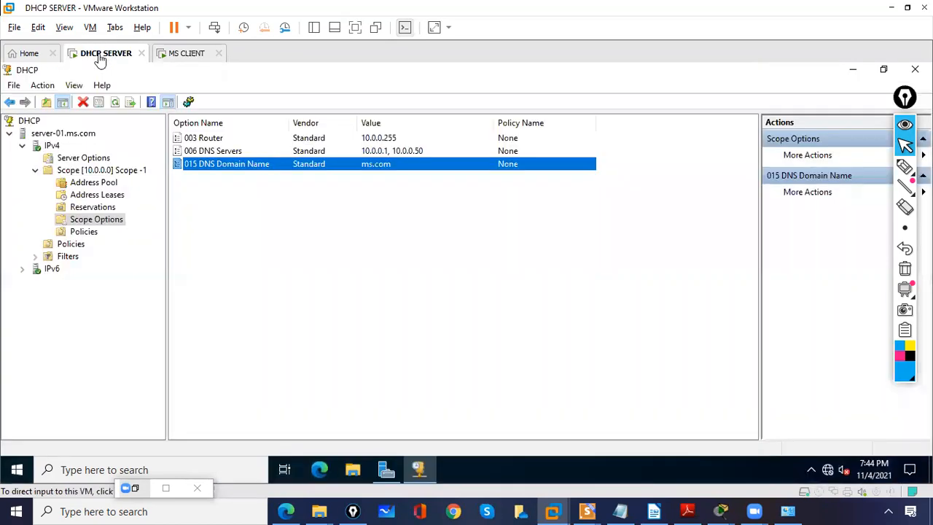
click(186, 54)
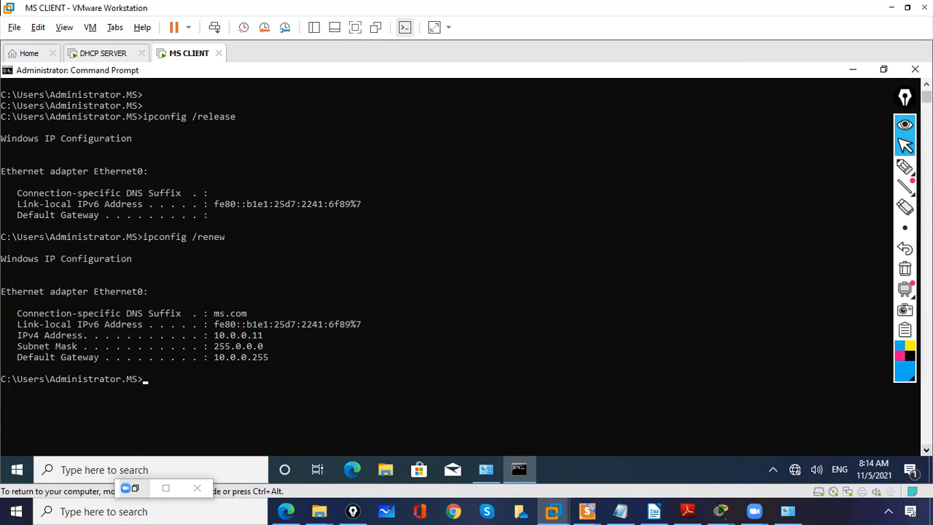
Step: Circle the renewed Ethernet0 address details with the annotation pen and clear the drawing
scroll(461, 267, down, 1)
click(905, 166)
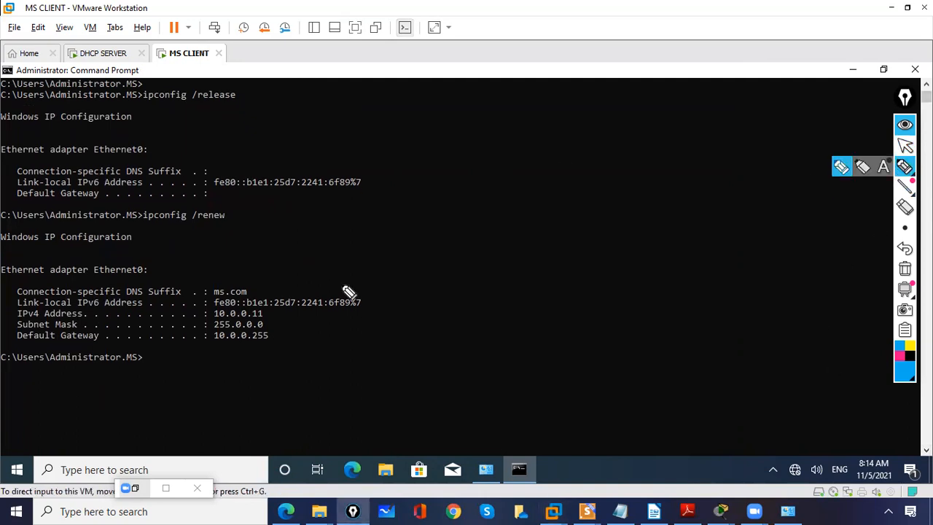
mouse_move(226, 305)
mouse_down()
mouse_move(288, 360)
mouse_move(200, 341)
mouse_up()
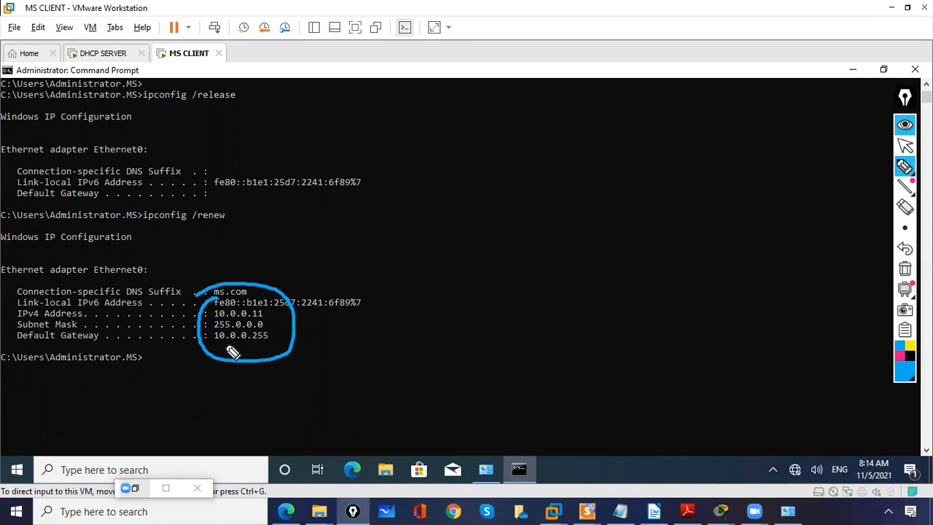
click(904, 268)
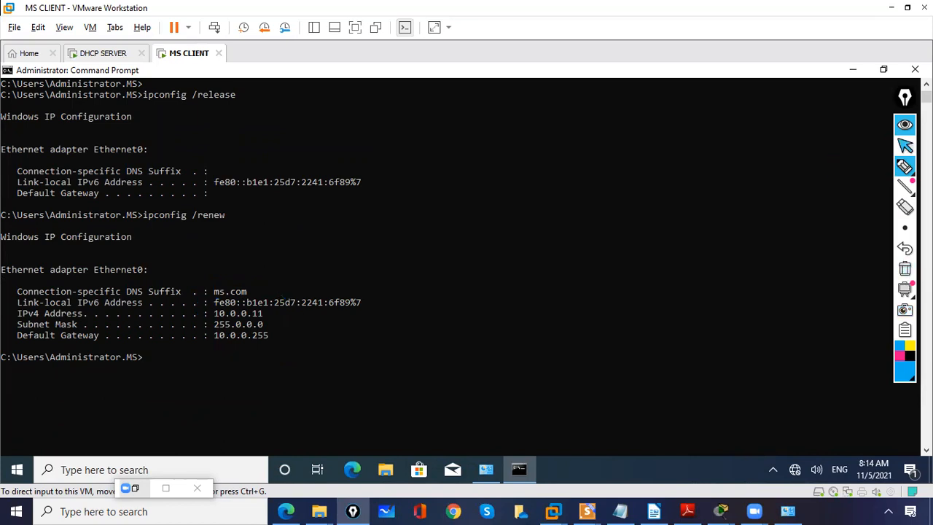
click(905, 146)
Step: Display the client's full network configuration with ipconfig /all and highlight the first DNS server address
click(306, 380)
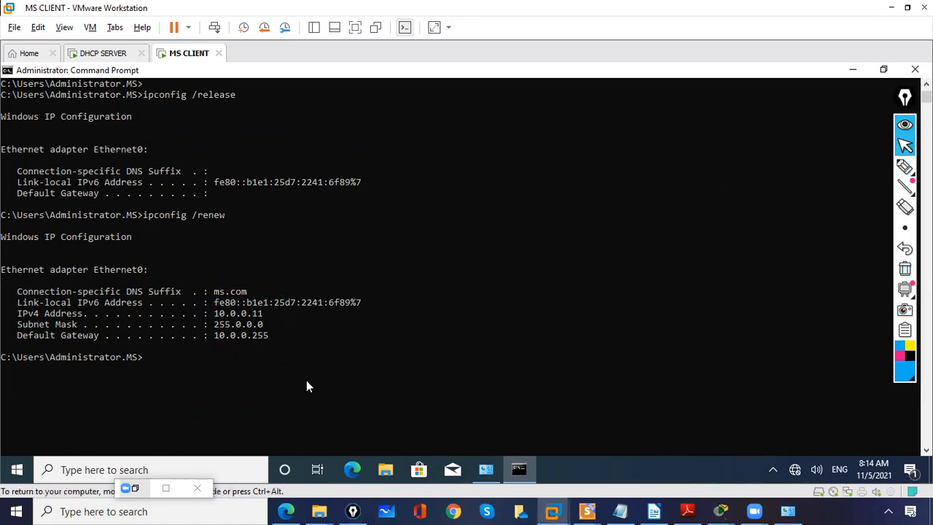
key(Up)
key(BackSpace)
key(BackSpace)
key(BackSpace)
key(BackSpace)
text(all)
key(Return)
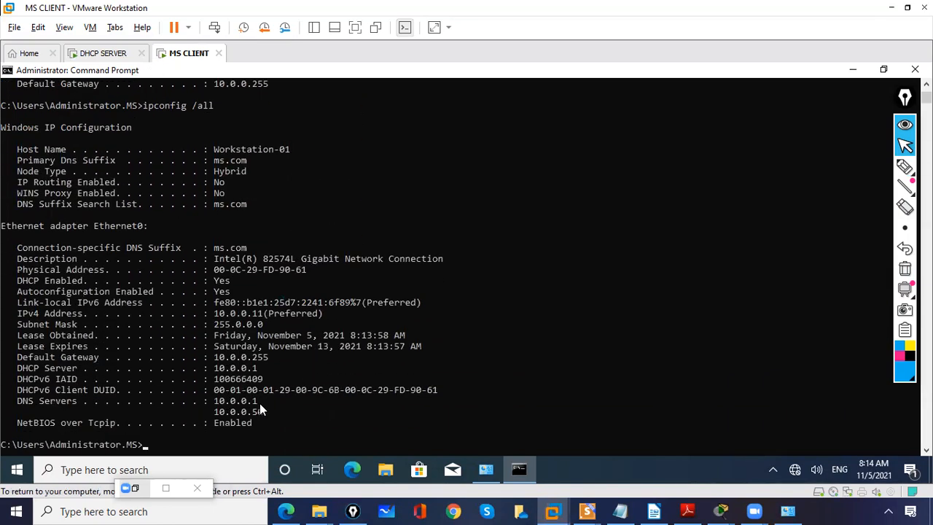
drag(262, 400, 216, 396)
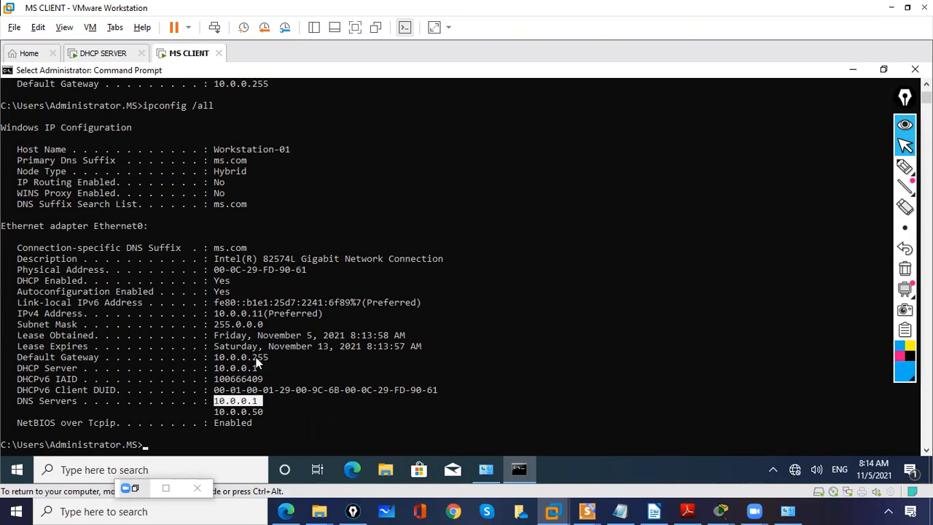